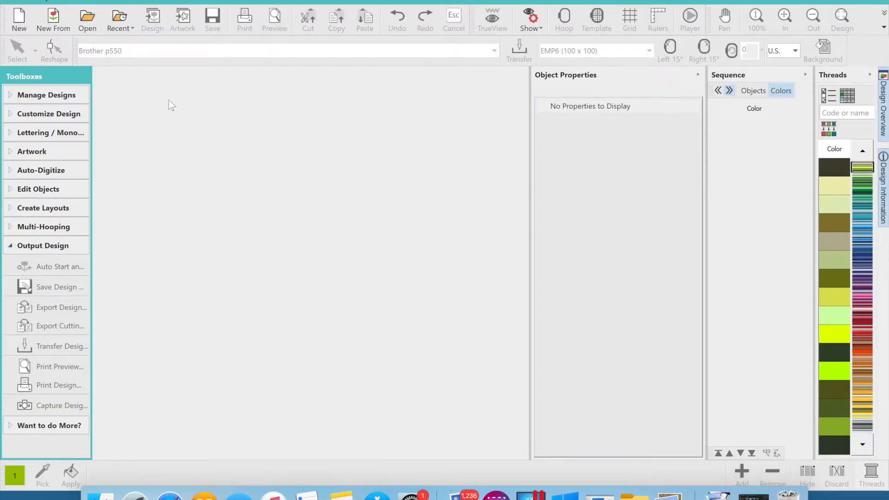
- Create a new design and insert the littlemiss image from the Downloads folder as its artwork
click(18, 18)
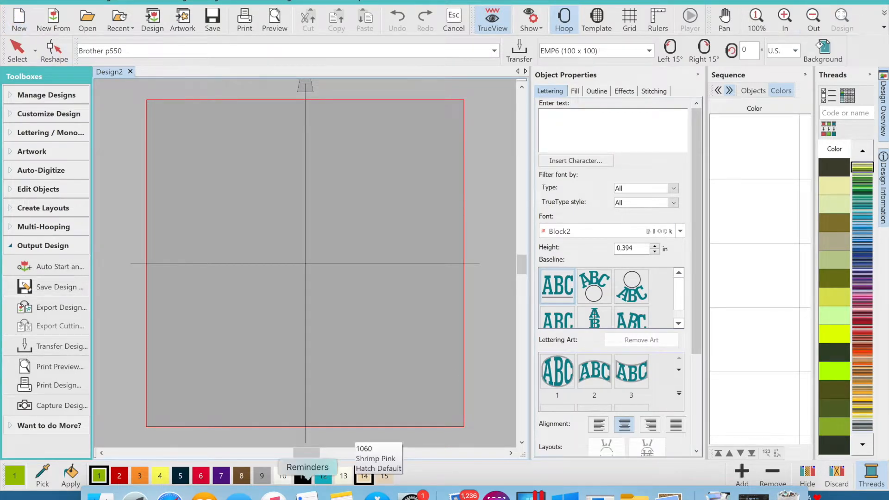
click(359, 499)
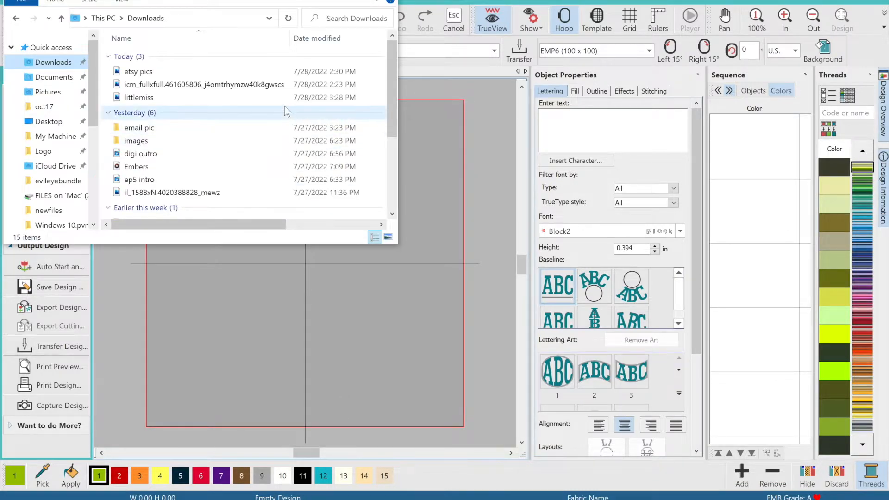
drag(284, 101, 311, 99)
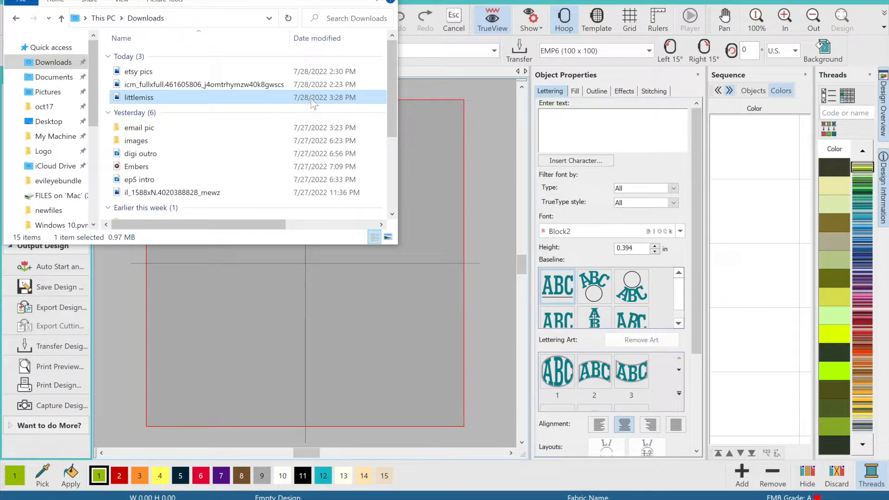
drag(310, 98, 410, 230)
drag(304, 263, 306, 262)
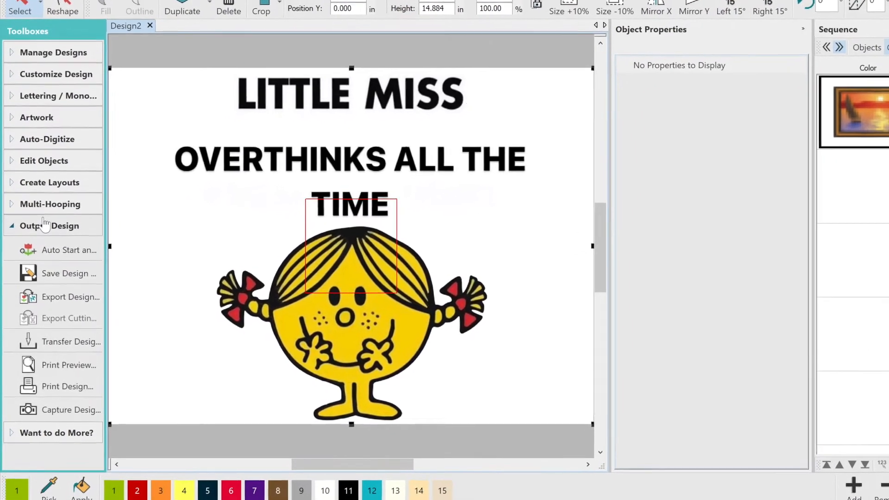
- Start Click-to-Fill on the artwork and inspect the original and processed bitmaps and the color palette
click(48, 140)
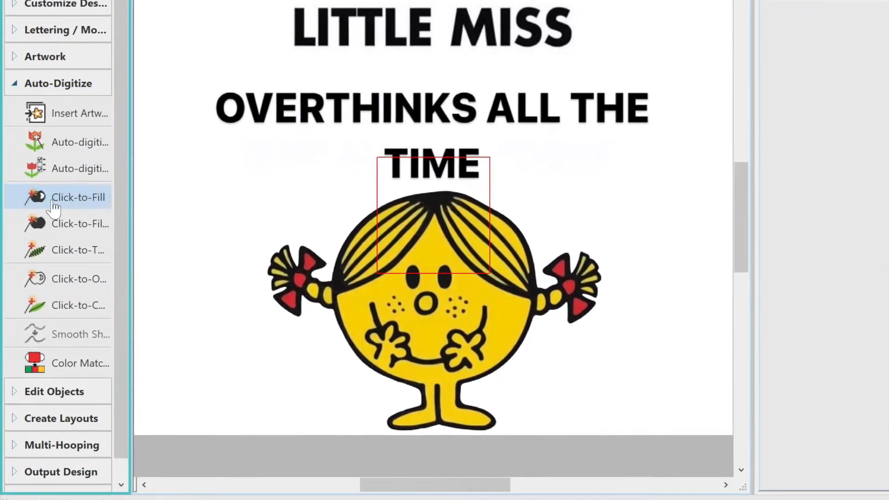
click(54, 207)
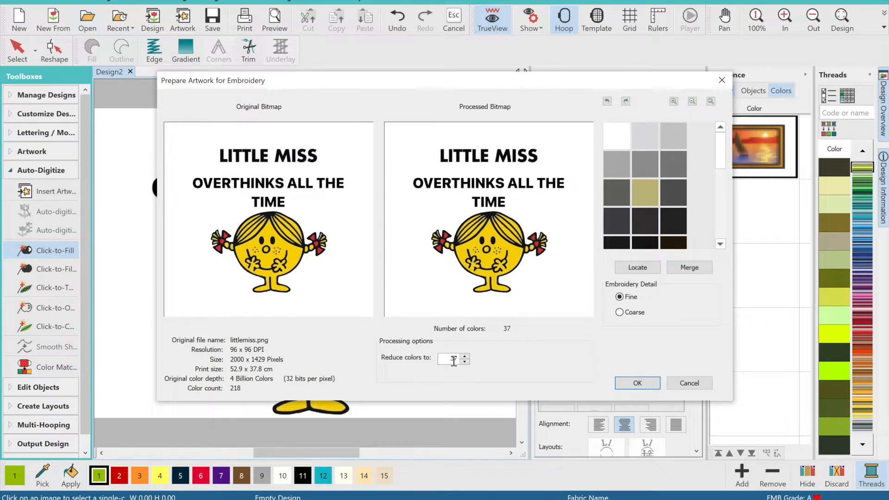
drag(721, 139, 715, 207)
scroll(519, 203, up, 2)
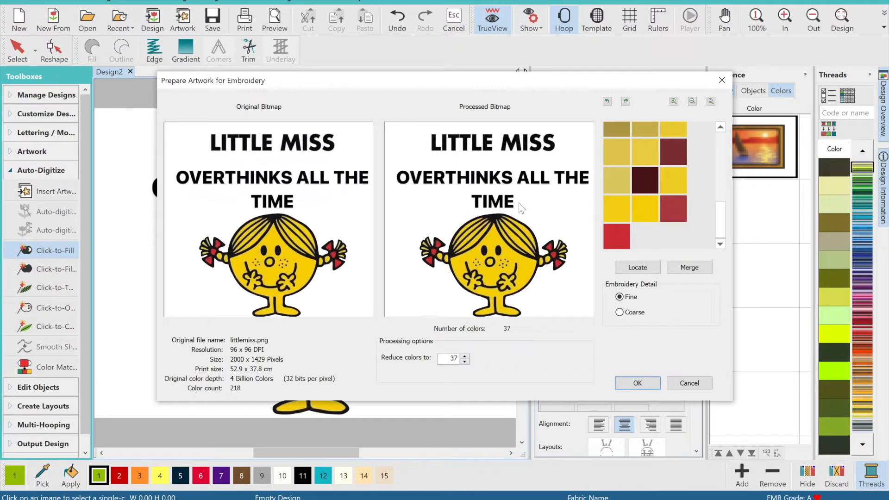
scroll(520, 207, up, 1)
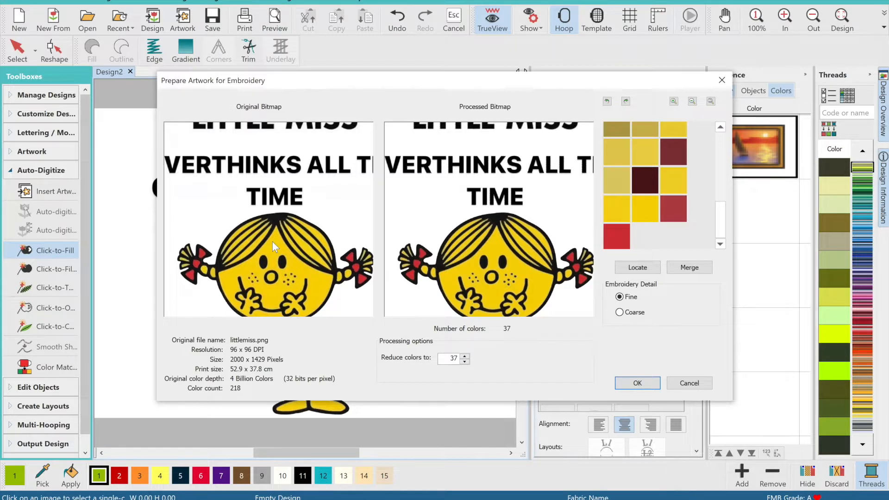
scroll(272, 242, down, 2)
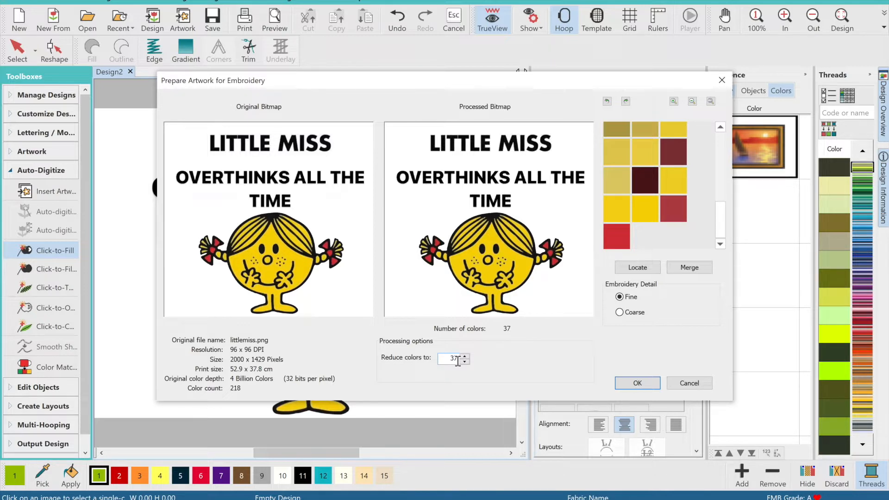
- Reduce the artwork to 4 colors with Fine embroidery detail and accept the preparation
key(BackSpace)
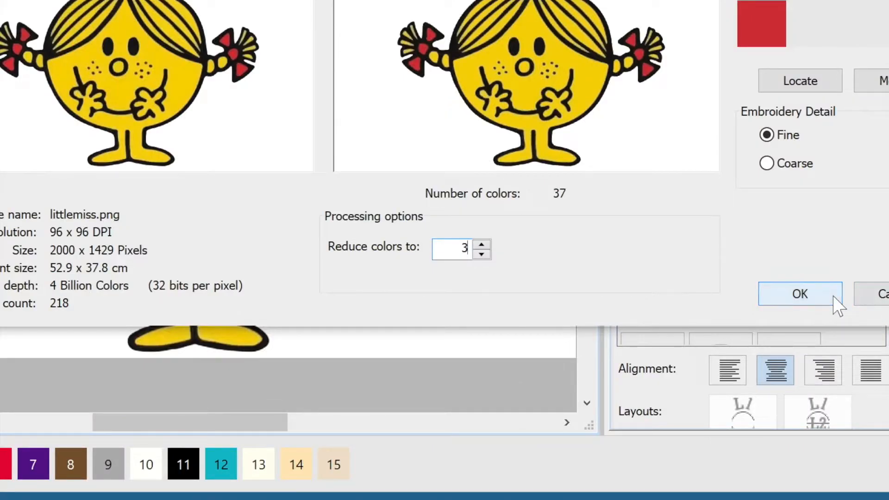
click(474, 249)
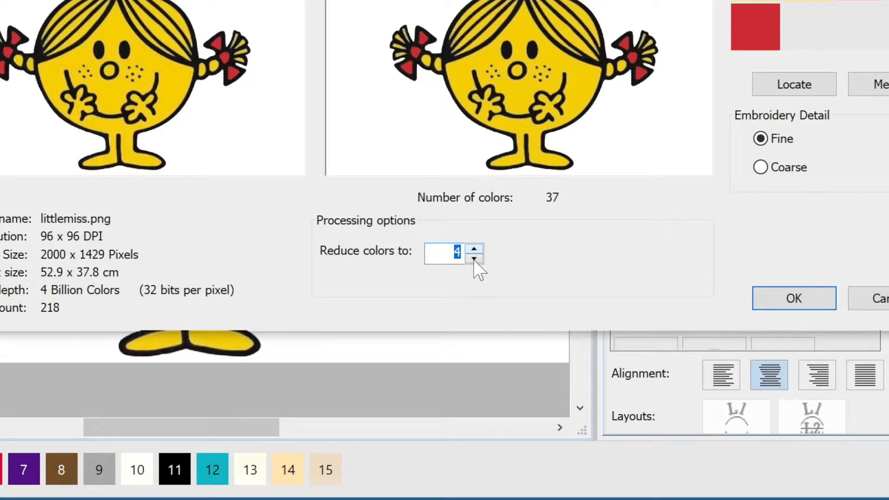
click(474, 259)
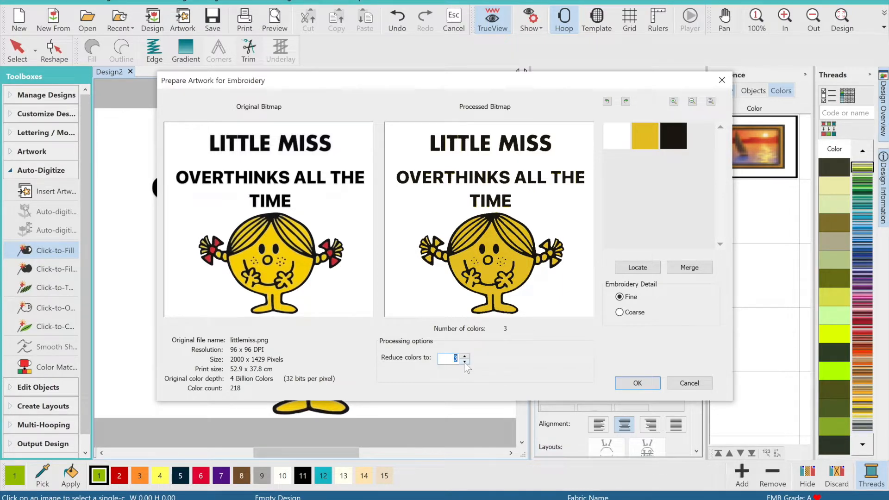
click(464, 356)
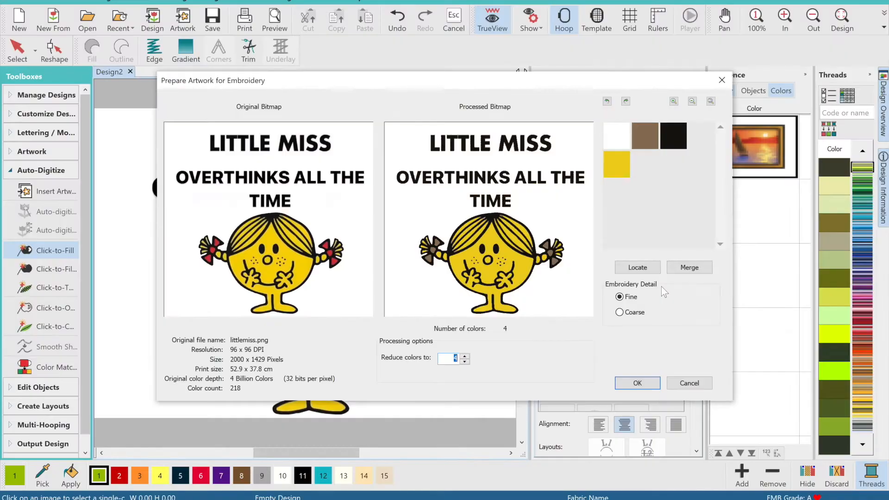
click(636, 382)
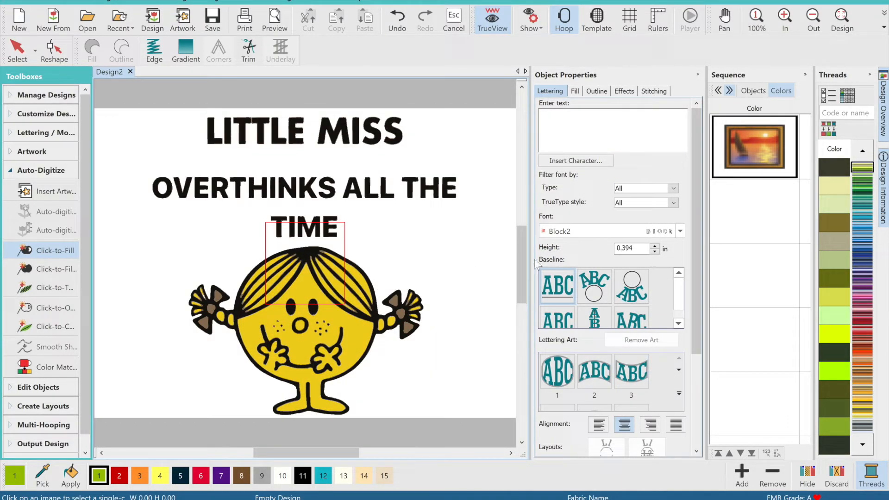
- Digitize the two rounded braid sections of the character's left pigtail from their brown outlines using Click-to-Fill without holes
scroll(524, 263, down, 2)
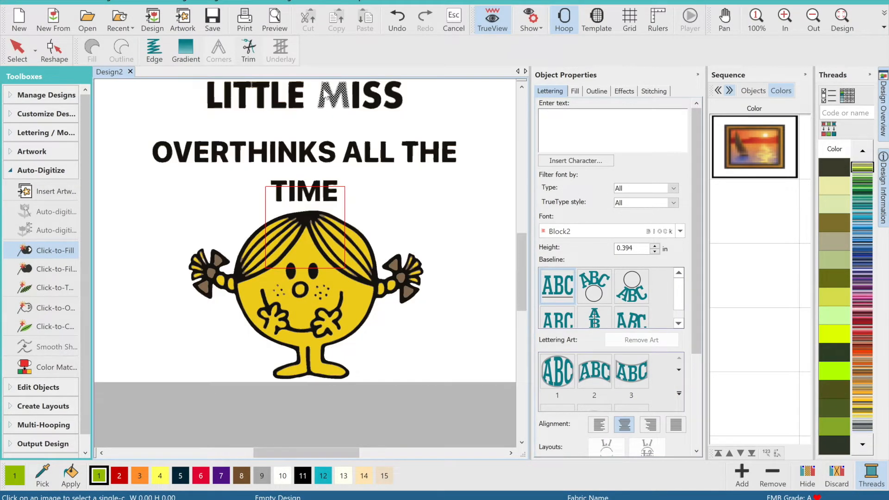
click(784, 19)
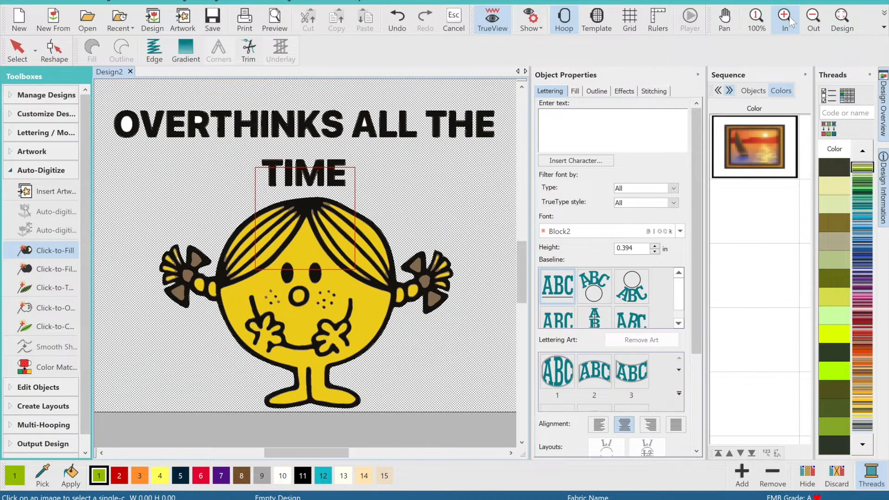
click(784, 18)
click(785, 18)
drag(521, 262, 523, 267)
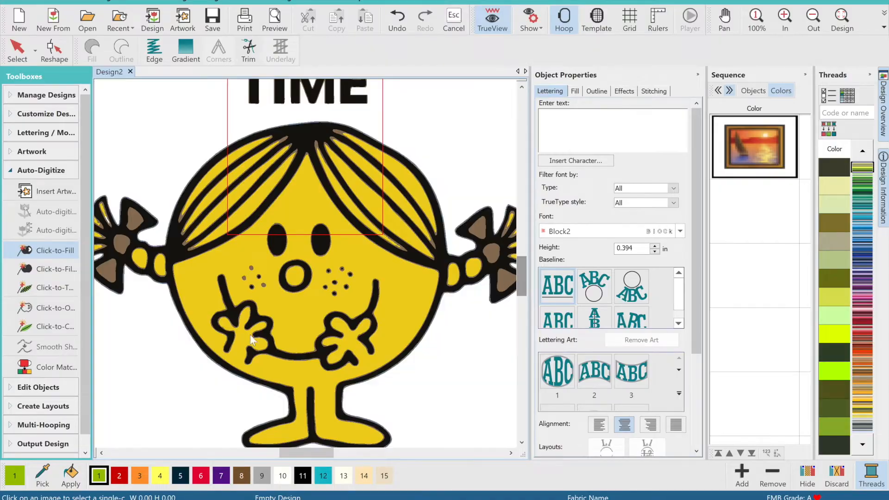
drag(318, 454, 240, 455)
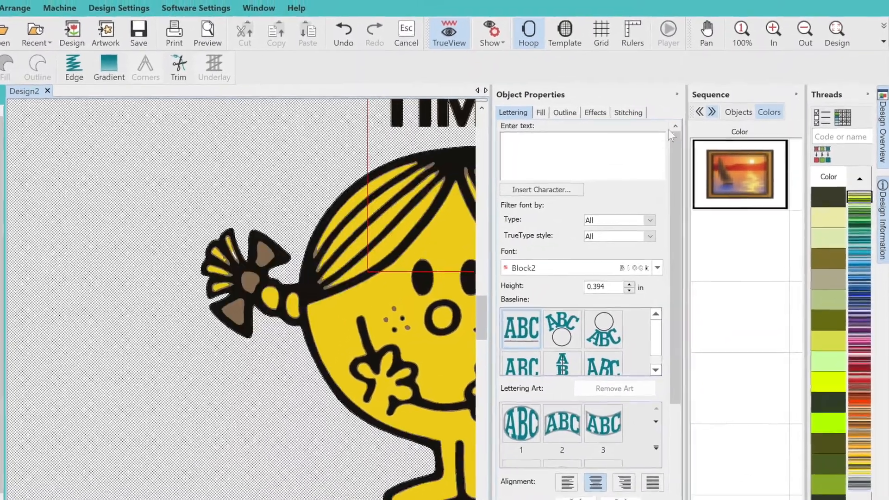
click(782, 35)
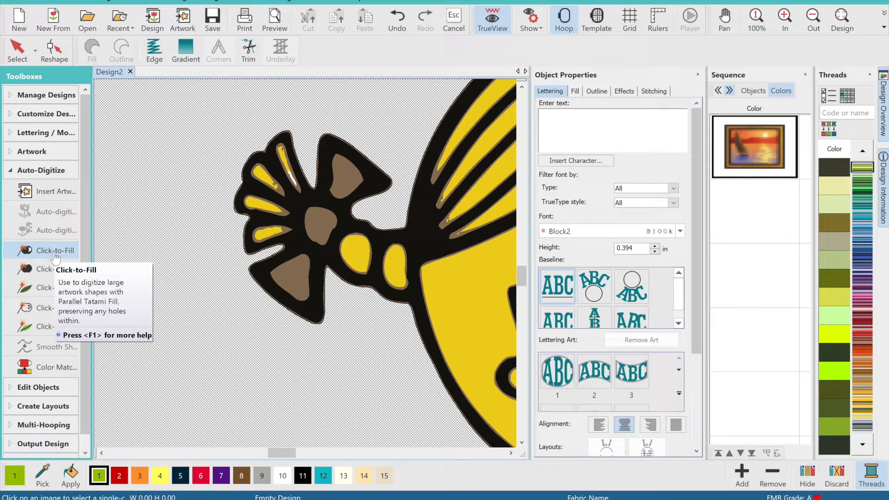
click(55, 253)
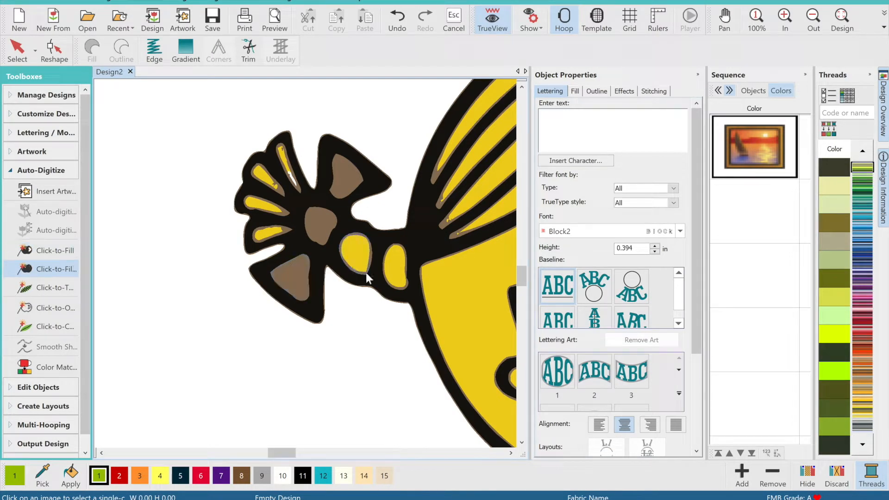
click(782, 19)
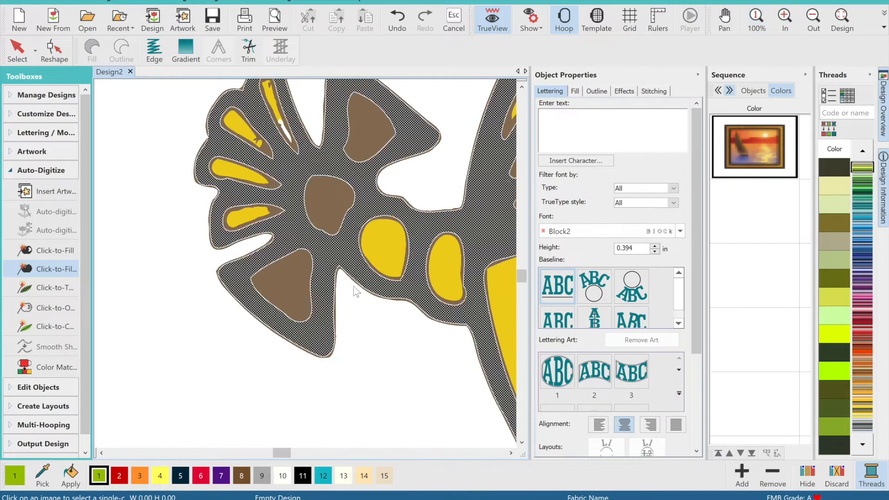
click(511, 454)
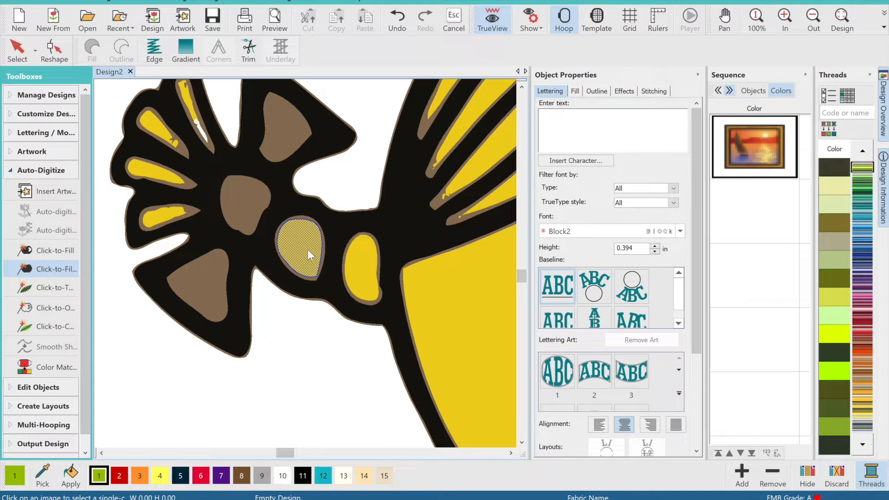
click(312, 278)
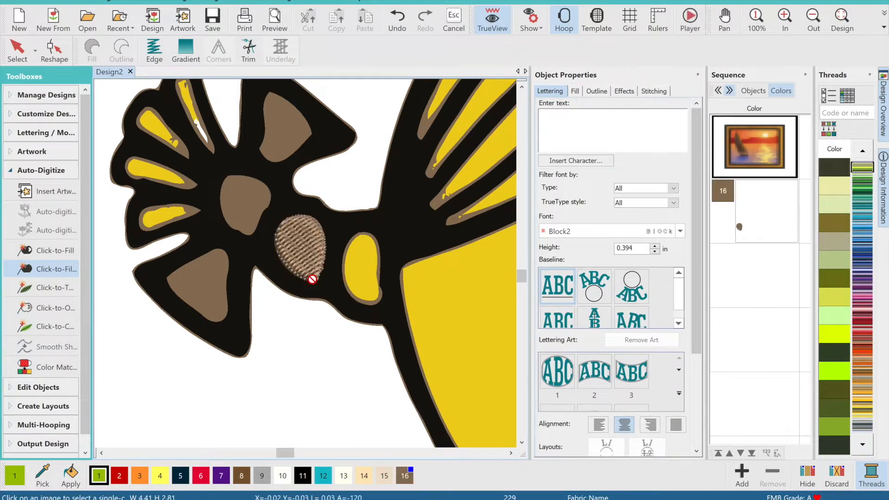
click(365, 304)
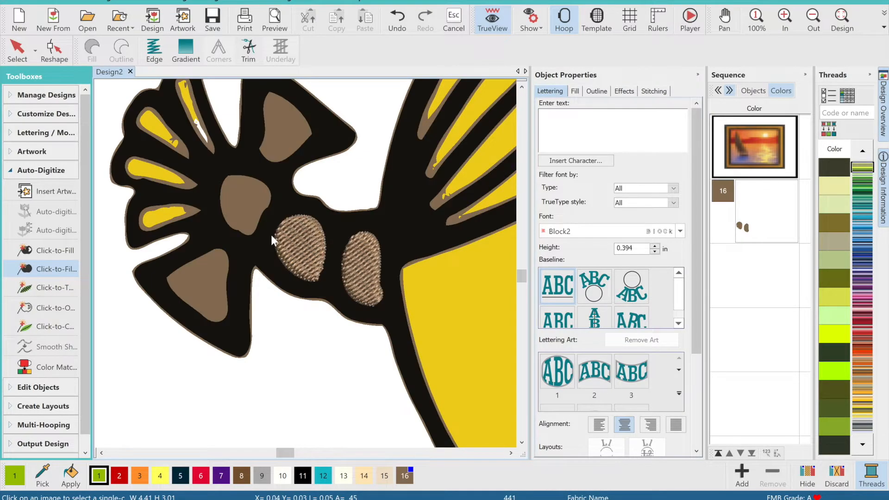
- Digitize the four yellow strands at the tip of the left pigtail as fills without holes
click(191, 212)
click(186, 177)
click(180, 144)
click(212, 143)
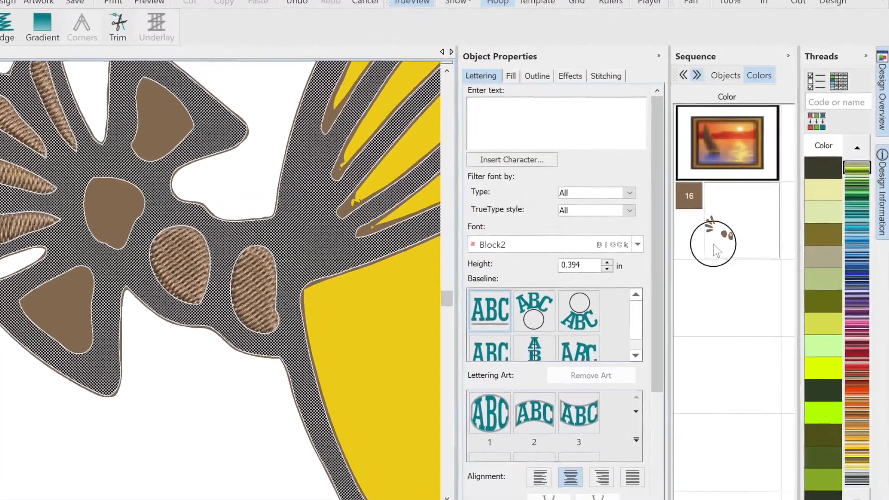
- Smooth all the brown pigtail fills with a precision of 0.010 in and recolor them to a golden yellow thread
click(743, 229)
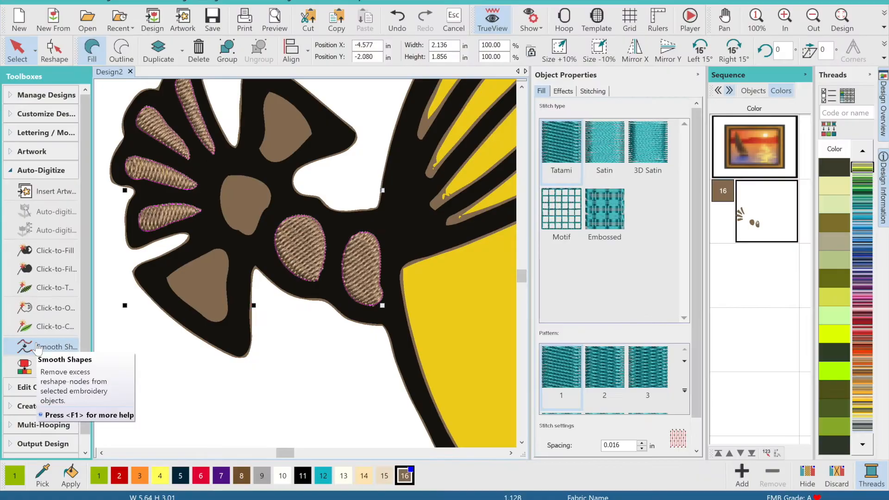
click(37, 347)
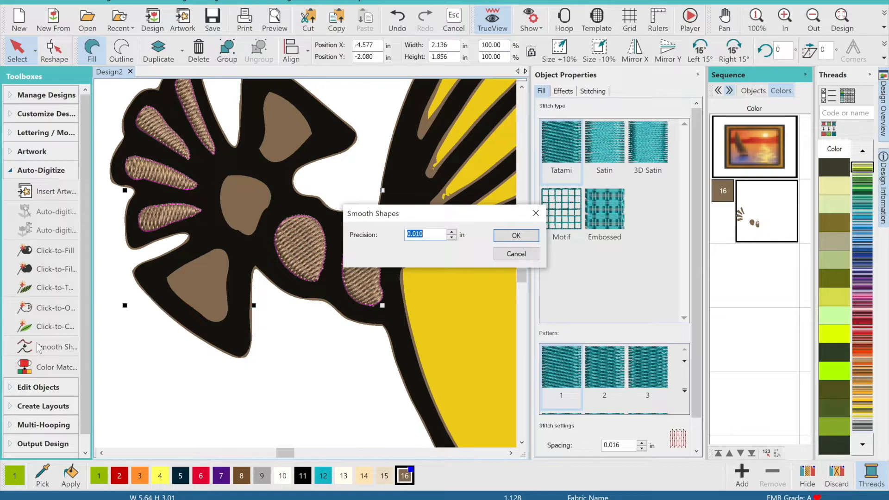
key(Return)
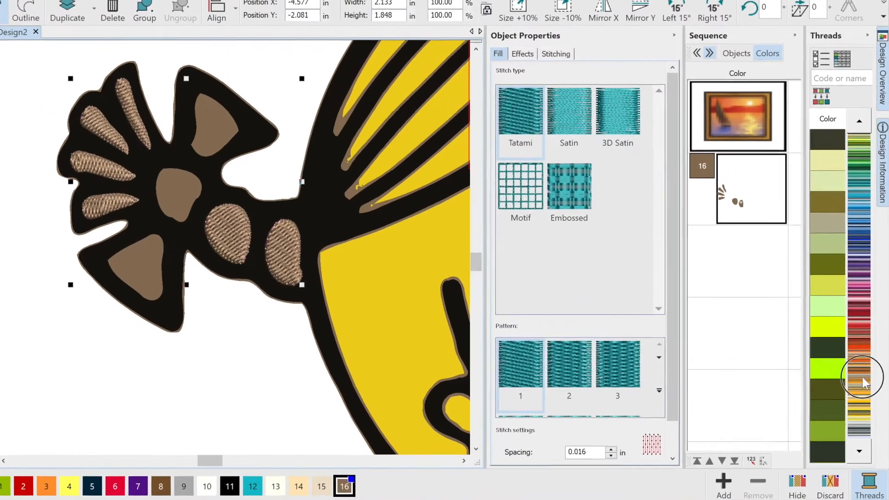
click(861, 380)
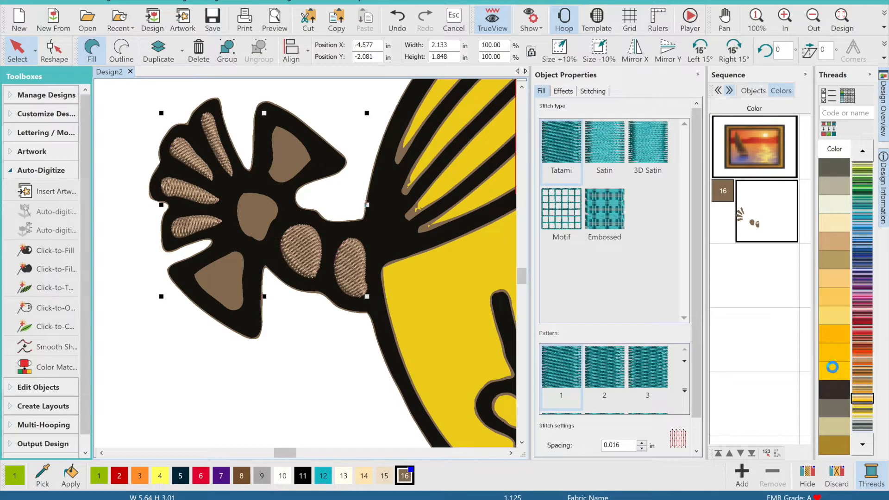
click(832, 367)
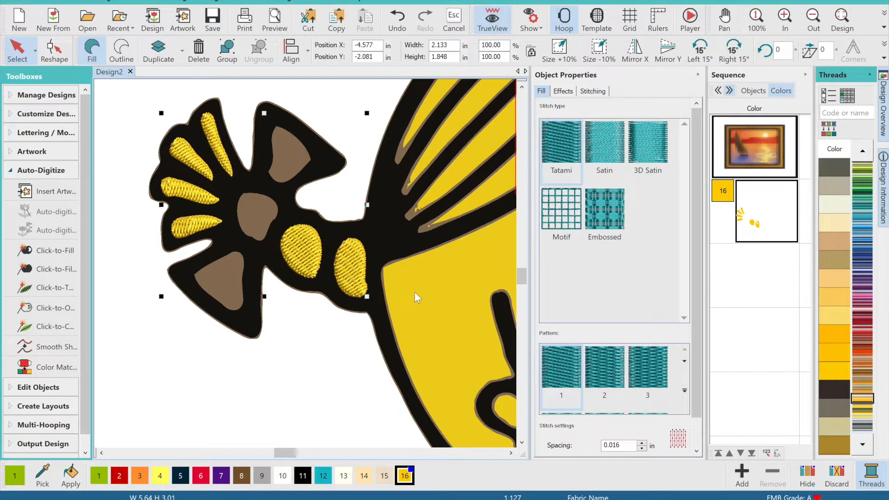
- Digitize the four yellow hair stripes left of the parting with Click-to-Fill without holes, using their brown outlines
click(818, 29)
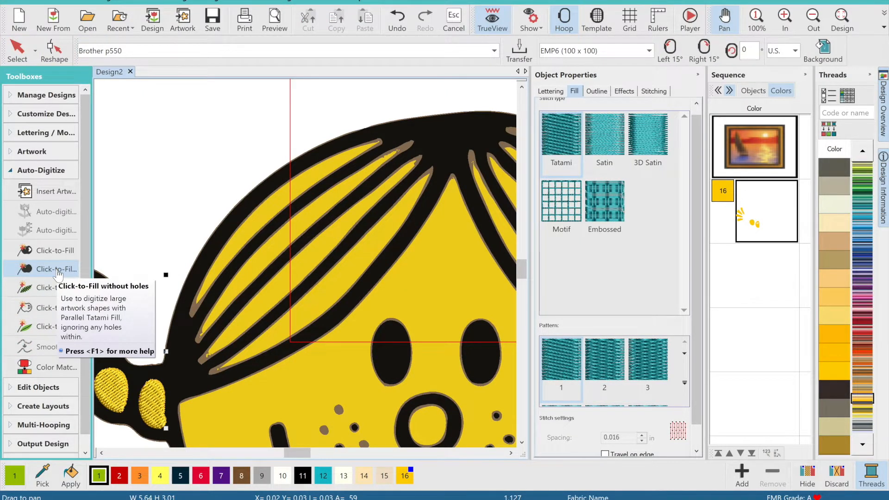
click(58, 273)
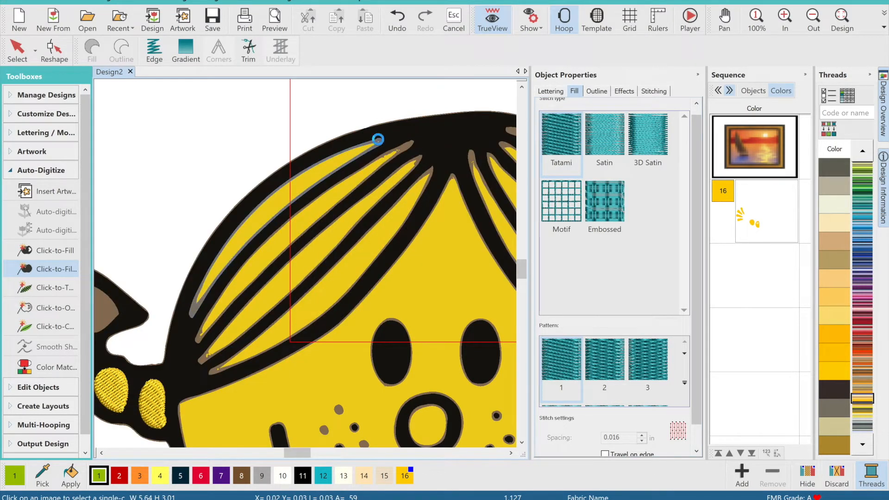
click(406, 143)
click(418, 158)
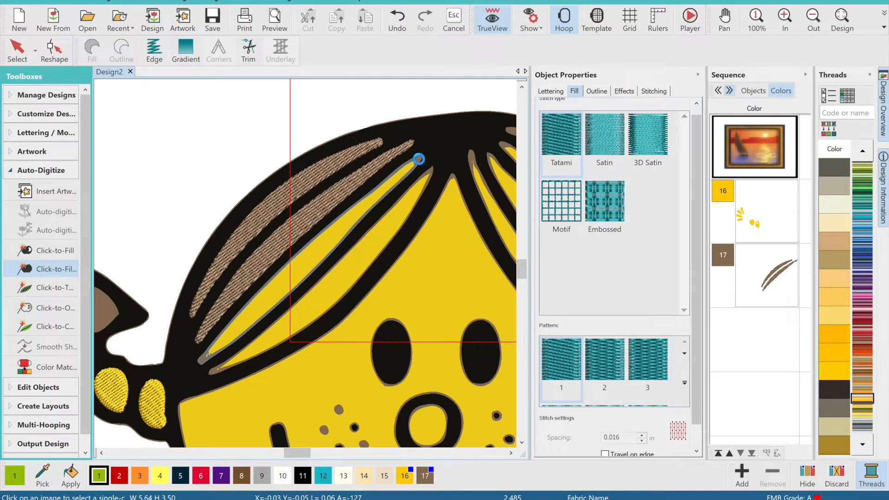
click(430, 174)
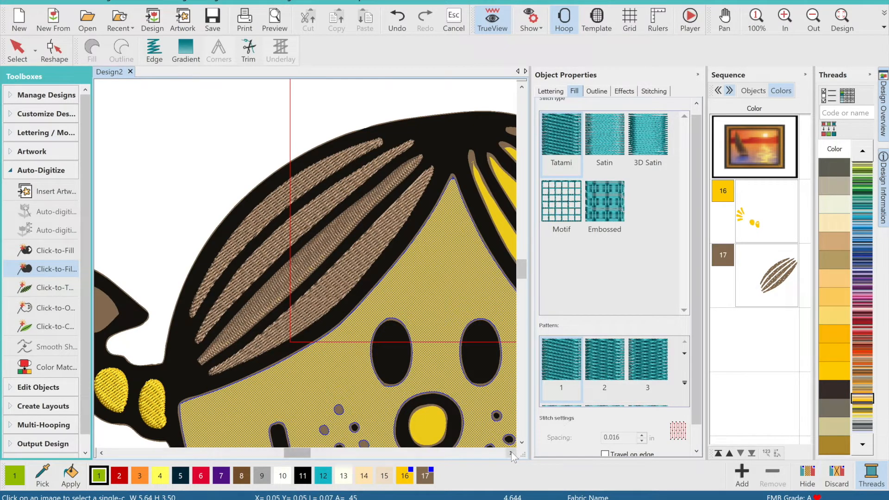
click(511, 453)
click(511, 453)
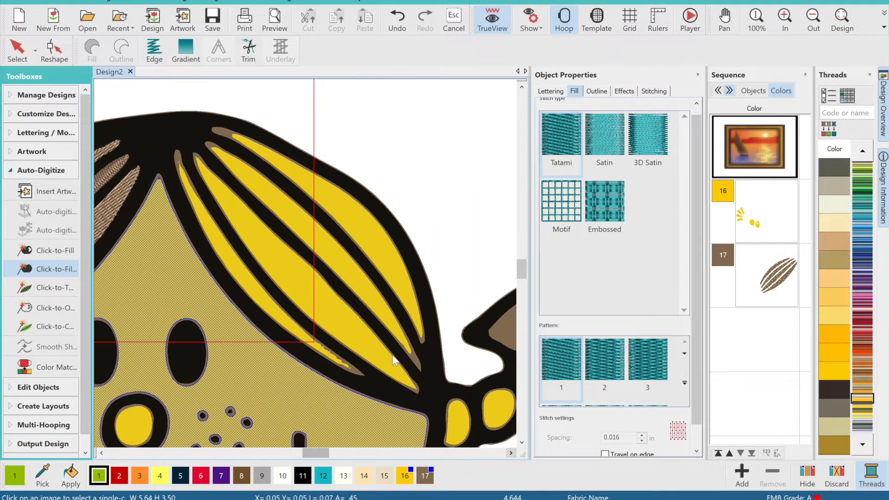
- Digitize the remaining yellow hair stripes right of the parting with Click-to-Fill without holes, using their brown outlines
click(197, 154)
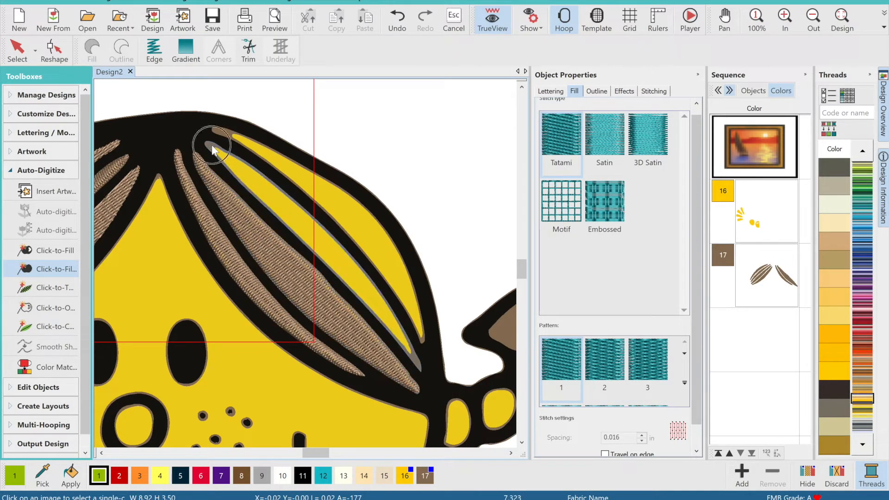
click(212, 145)
click(226, 132)
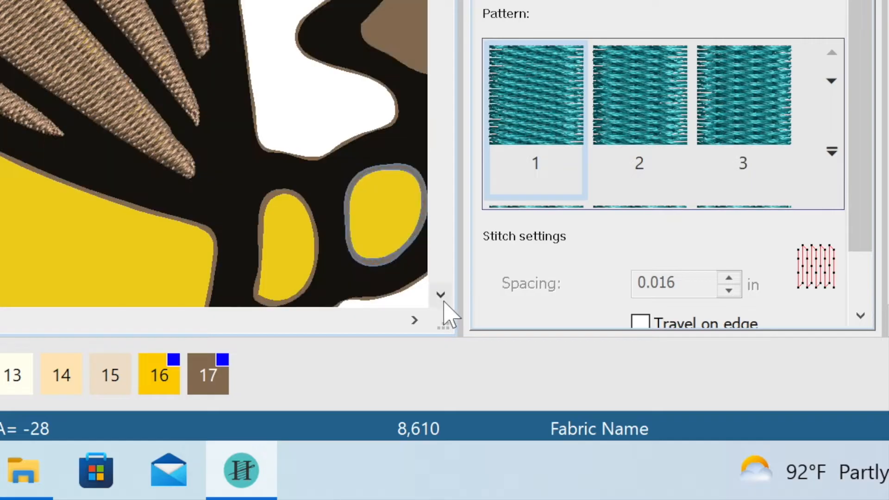
- Digitize the two rounded braid sections of the right pigtail from their brown outlines as fills without holes
click(522, 442)
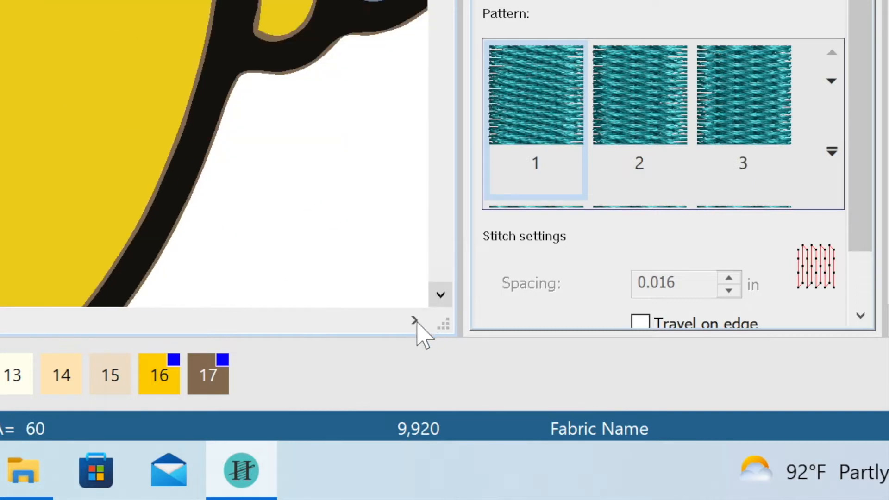
click(413, 320)
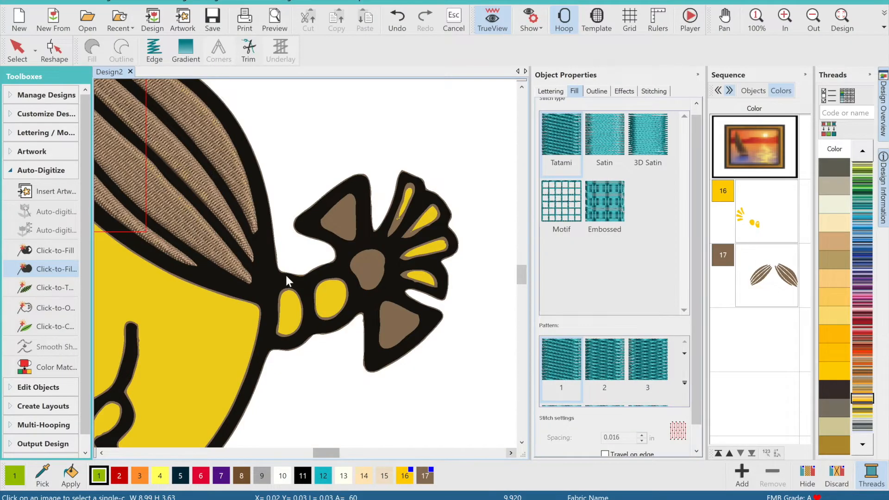
click(297, 327)
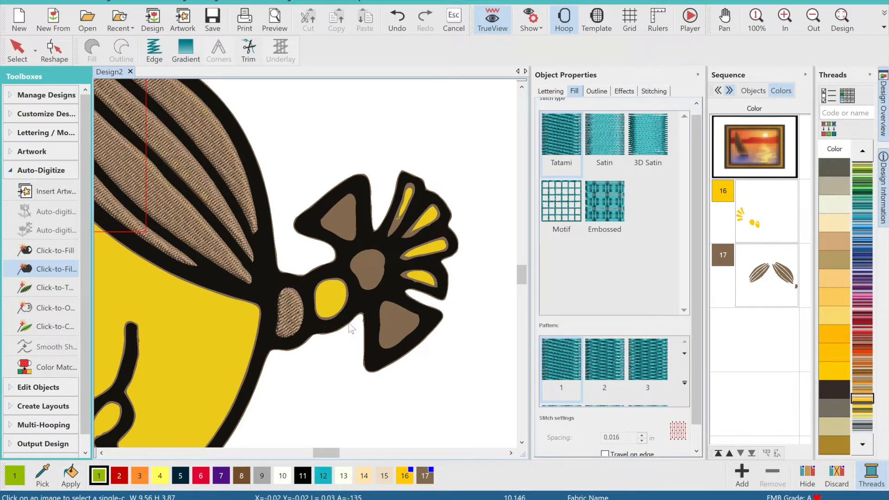
click(331, 317)
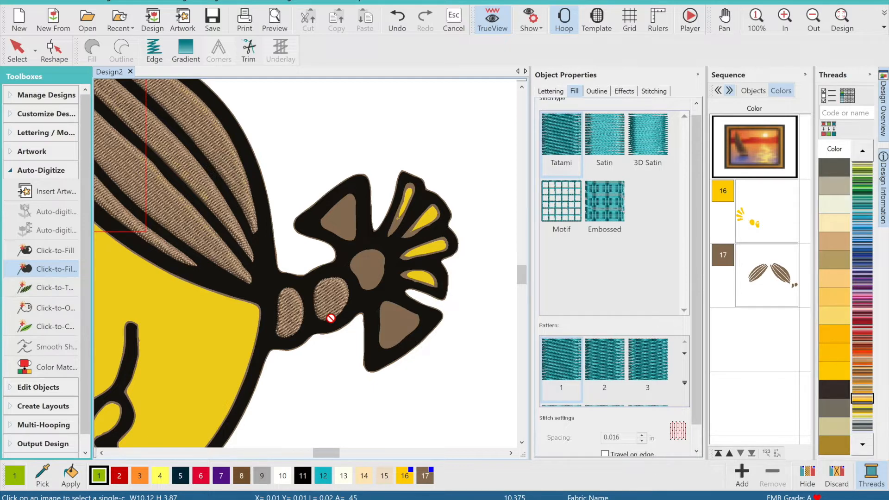
- Digitize the four yellow strands at the tip of the right pigtail as fills without holes
click(403, 276)
click(404, 255)
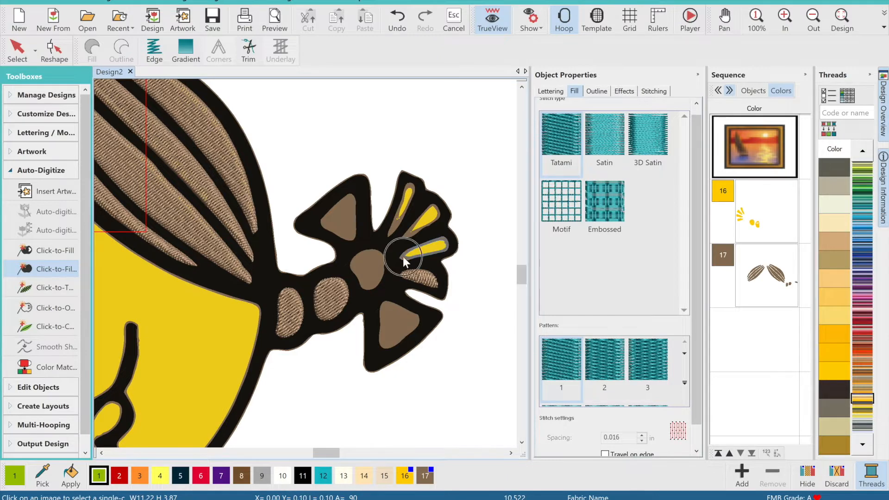
click(410, 235)
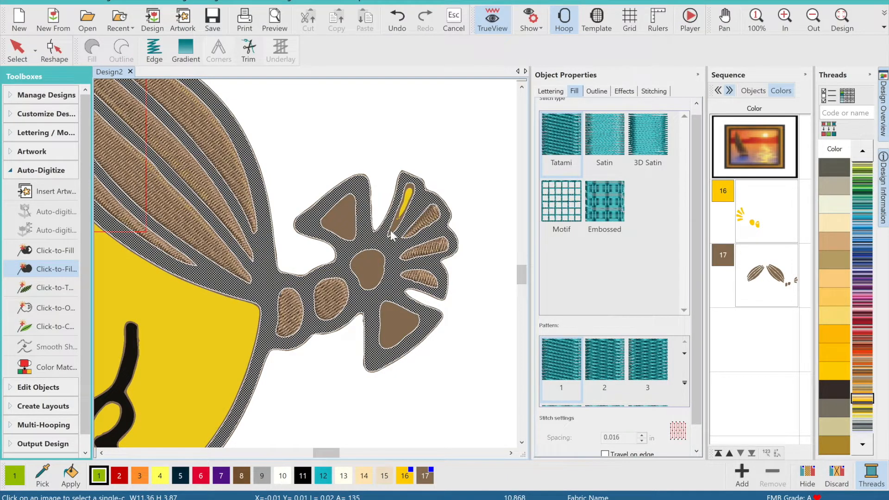
click(391, 232)
- Smooth all the brown hair and right pigtail fills with a precision of 0.010 in and recolor them to golden yellow color 16
click(850, 16)
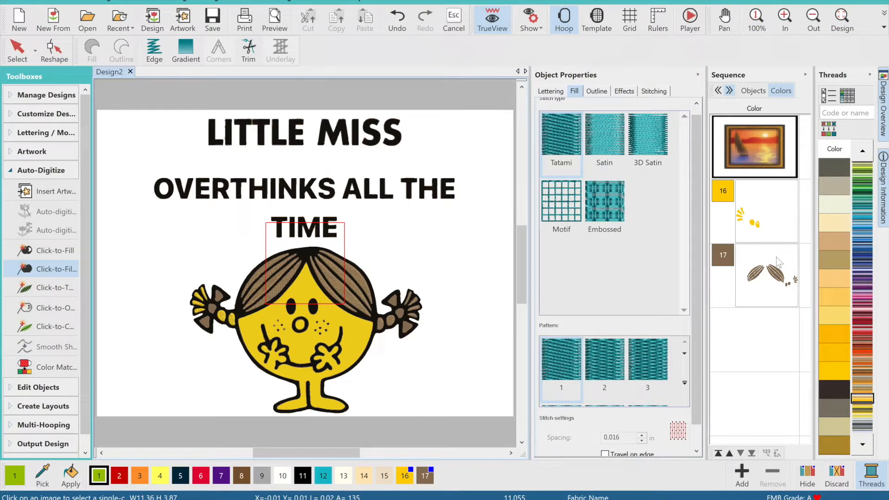
click(772, 283)
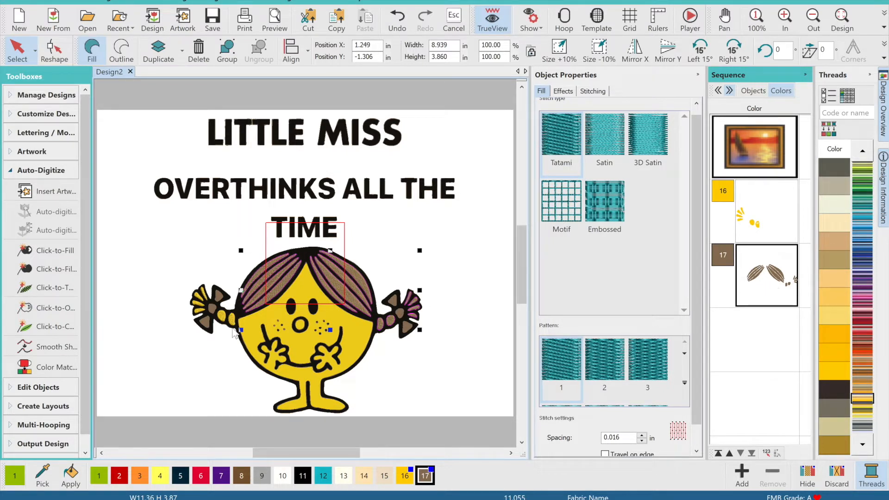
click(59, 352)
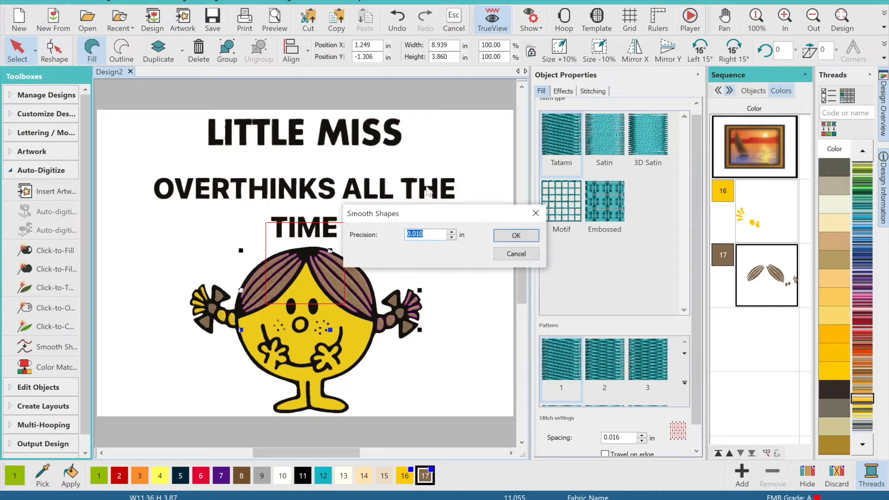
click(515, 236)
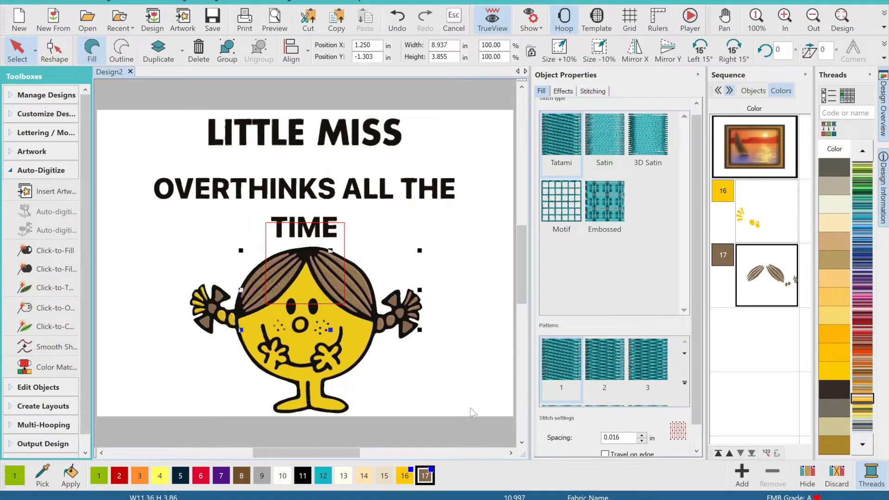
click(405, 472)
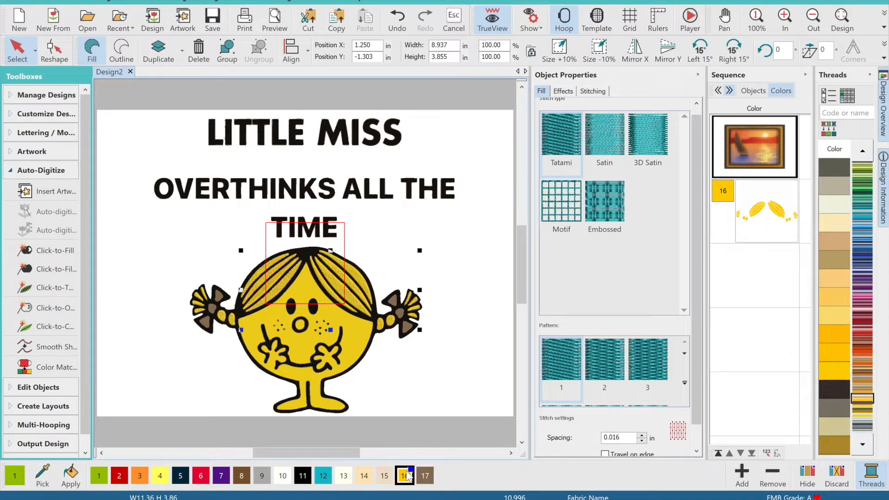
- Digitize the character's yellow face, body and legs as one fill with Click-to-Fill, keeping the holes for the facial features and hands
click(784, 21)
click(784, 21)
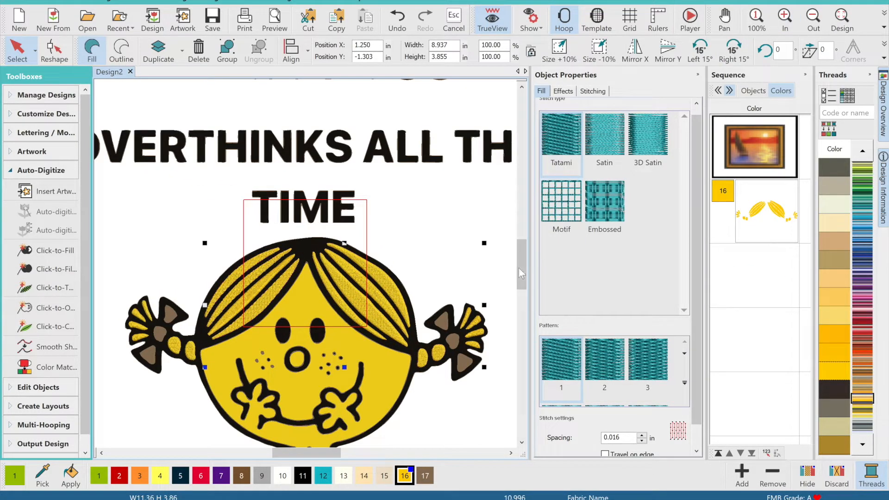
click(784, 21)
scroll(525, 261, down, 3)
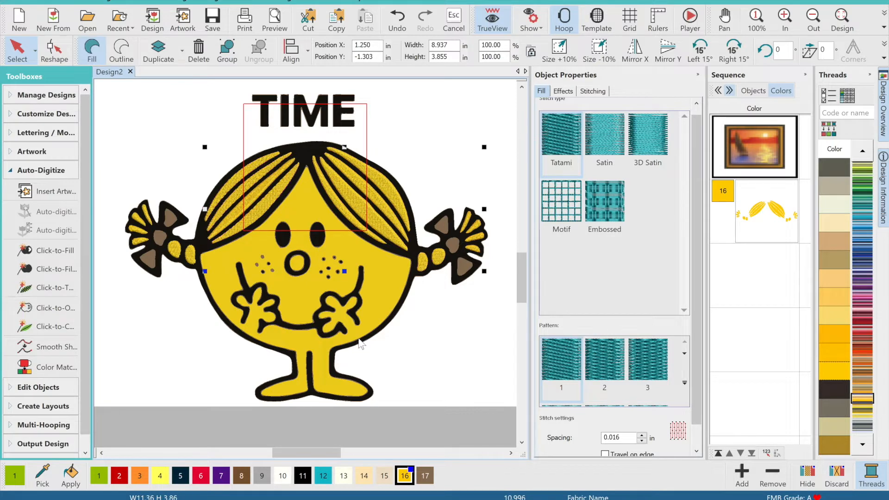
click(47, 253)
click(301, 307)
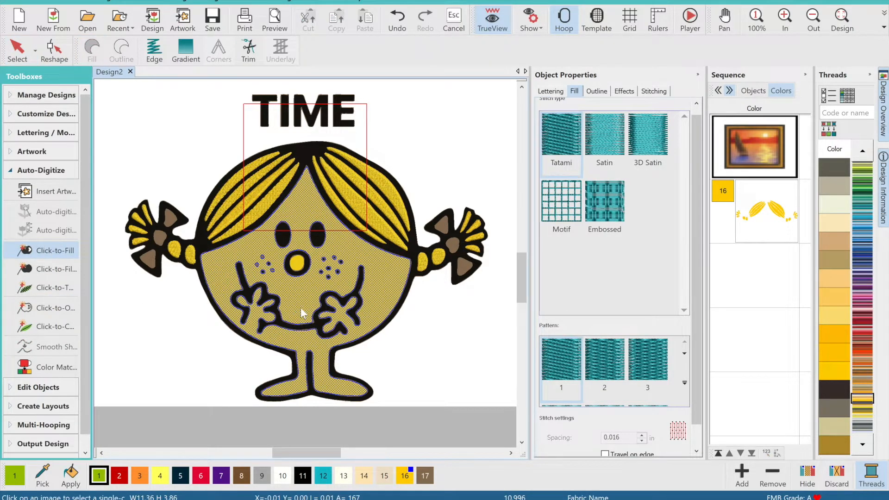
click(302, 313)
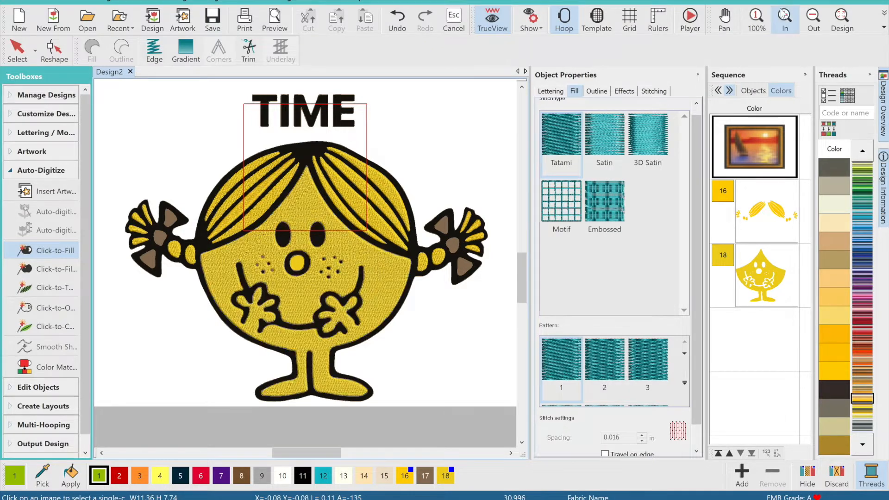
- Reshape the body fill by deleting the clustered nodes at the forehead peak and adding a single corner node at the tip
click(786, 17)
click(724, 19)
drag(419, 347, 336, 363)
click(784, 19)
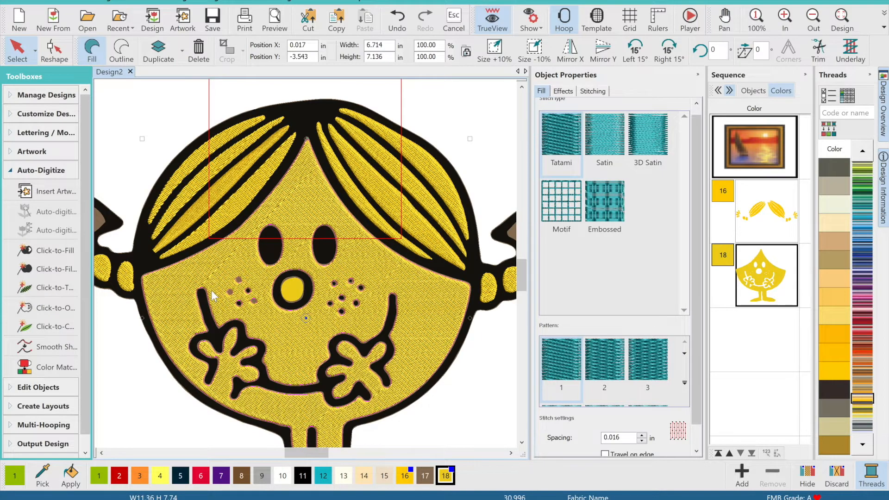
click(50, 45)
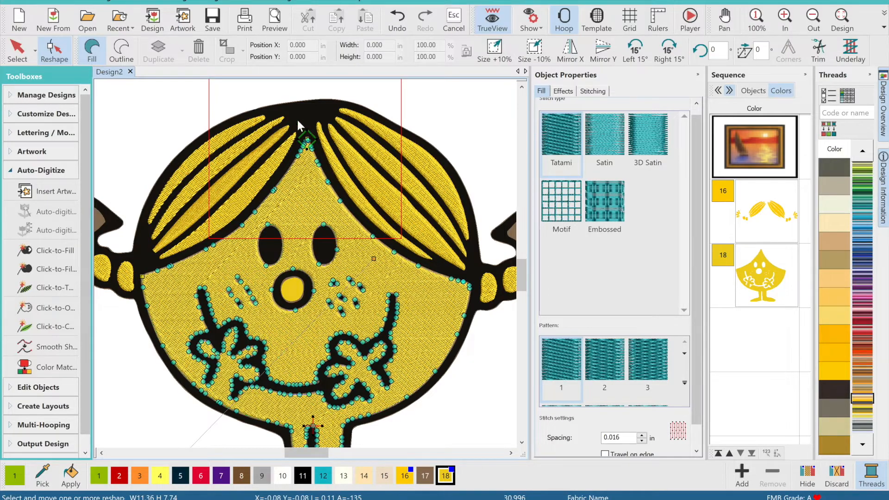
drag(290, 104, 345, 214)
key(Delete)
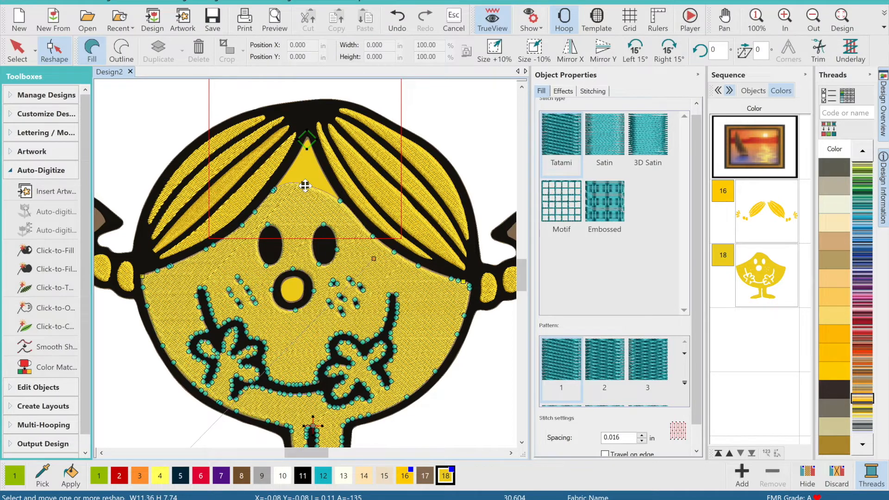
click(307, 132)
- Replace the clustered nodes at the body fill's right corner, beside the pigtail, with a single corner node
click(513, 453)
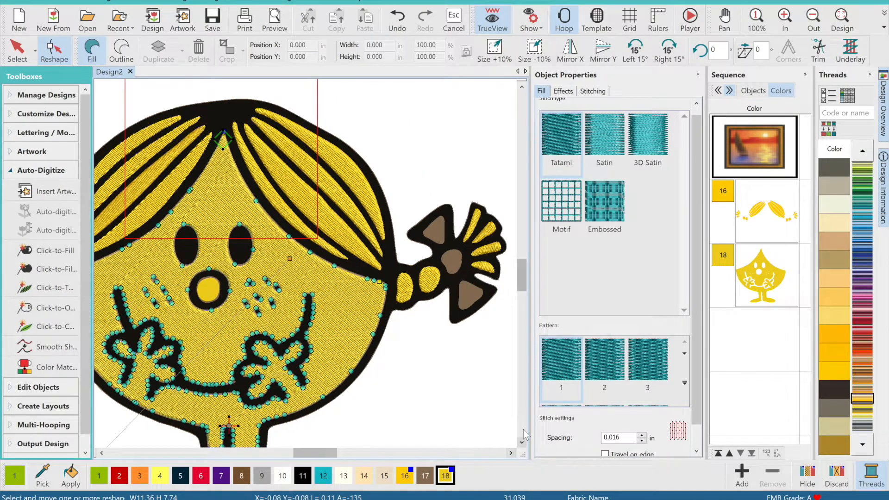
click(522, 441)
drag(393, 281, 319, 124)
key(Delete)
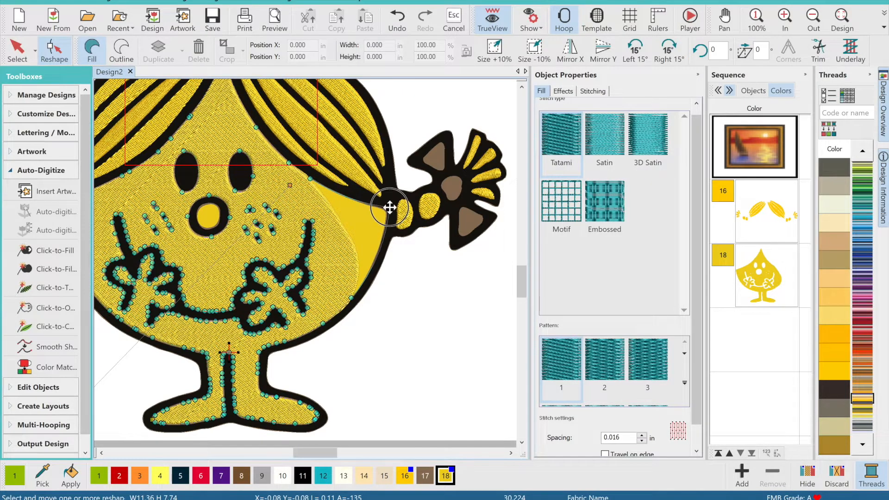
drag(390, 213, 312, 182)
scroll(312, 182, up, 3)
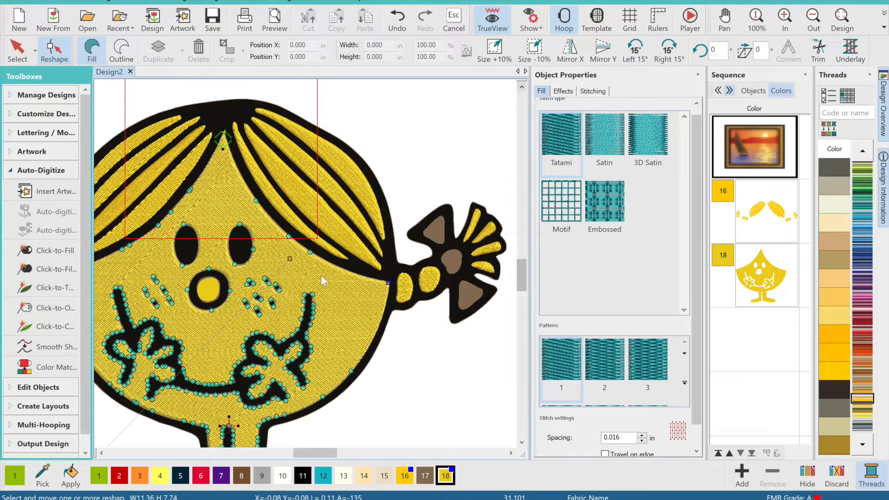
- Clean up the body fill's nodes along the left hairline and at the left corner beside the pigtail so the edge follows the black outline
click(101, 453)
drag(245, 242, 245, 242)
key(Delete)
right_click(314, 190)
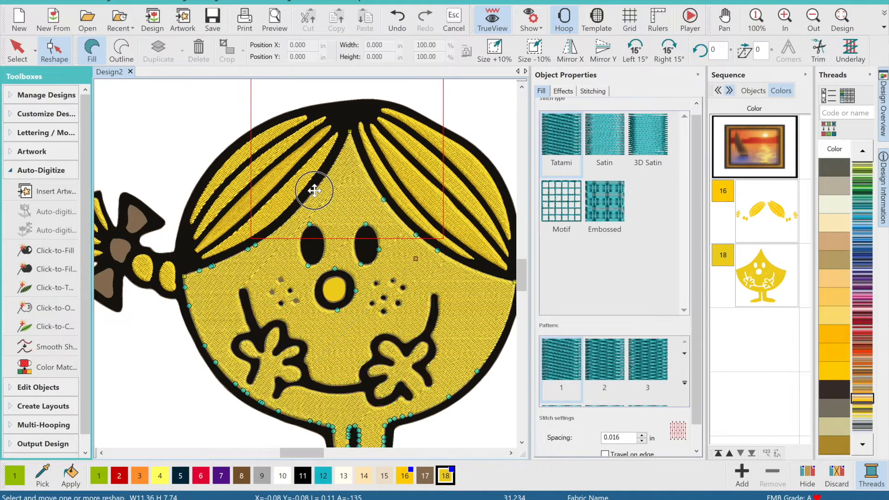
drag(182, 252, 205, 310)
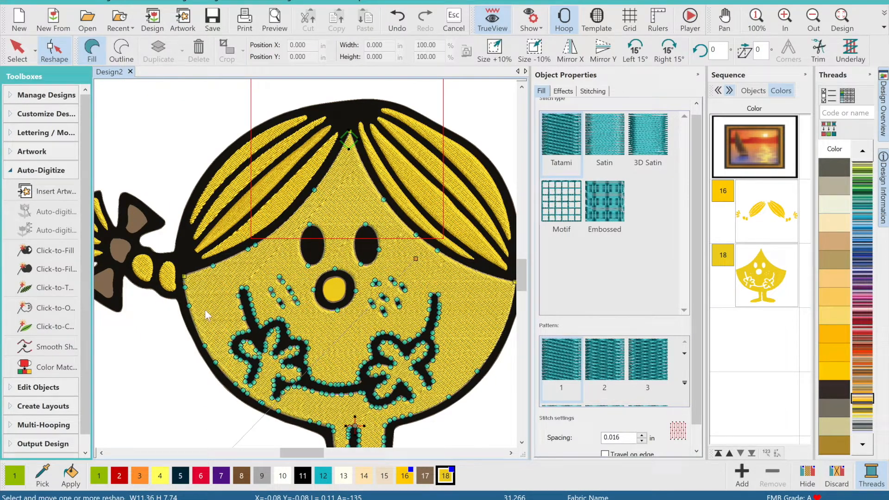
drag(185, 277, 181, 273)
drag(269, 264, 178, 221)
drag(213, 265, 215, 264)
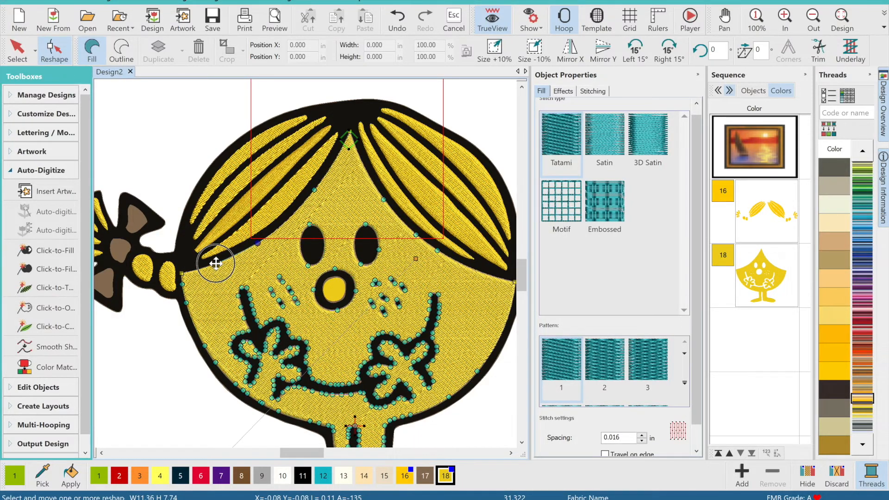
- Adjust the body fill's nodes along the lower left curve of the body to follow the black outline smoothly
scroll(204, 346, down, 3)
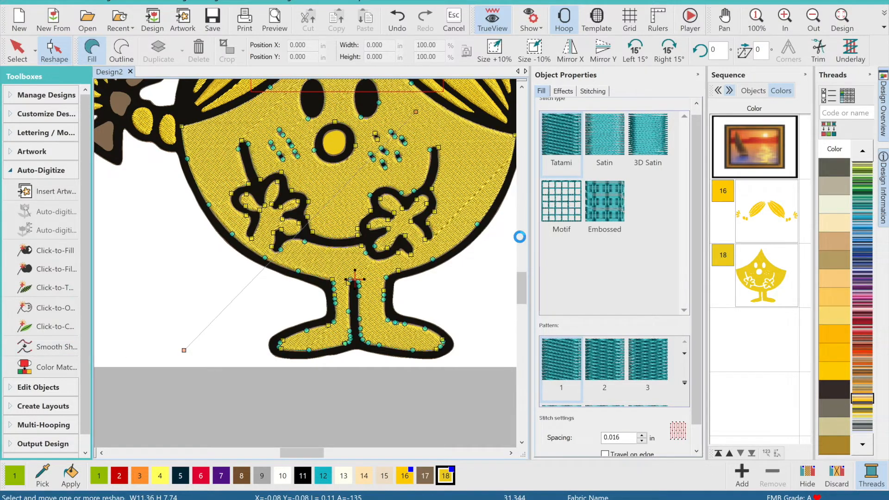
click(523, 88)
click(523, 87)
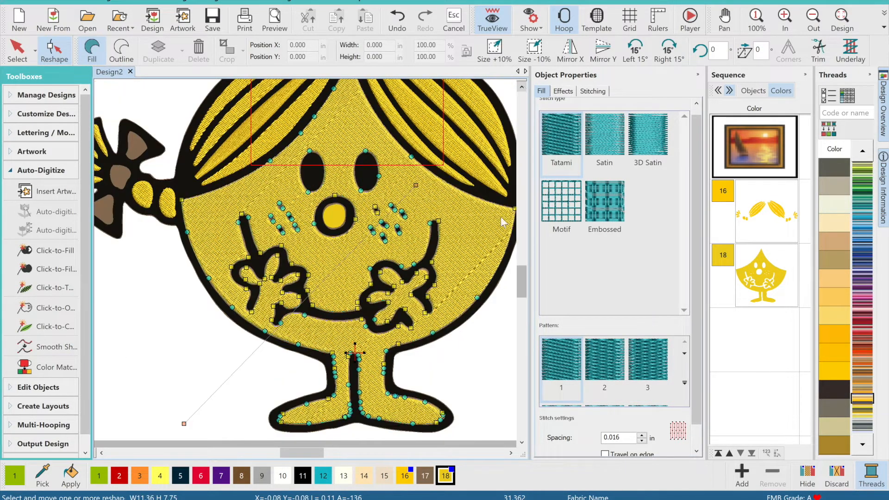
drag(522, 287, 522, 287)
drag(299, 370, 174, 212)
drag(232, 301, 231, 303)
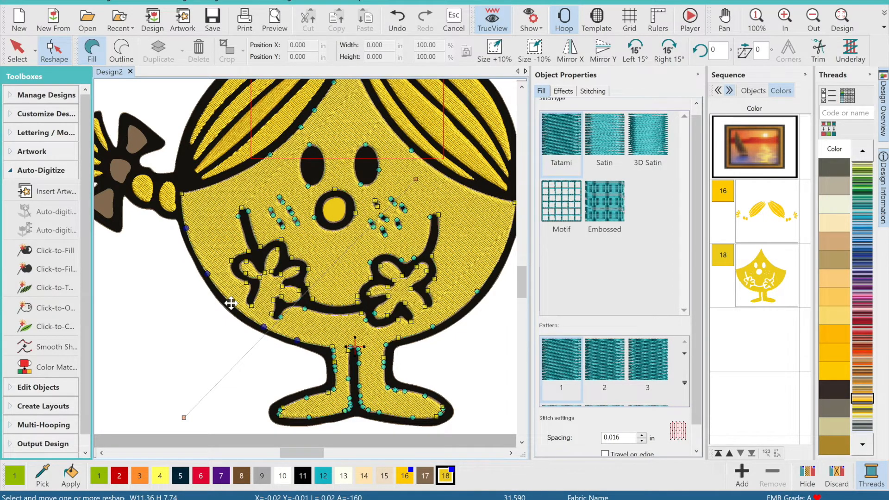
- Clean up the body fill's nodes at the left ankle and around the left foot's toe, placing a curve node under the toe
double_click(521, 441)
click(782, 23)
drag(348, 280, 310, 313)
key(Delete)
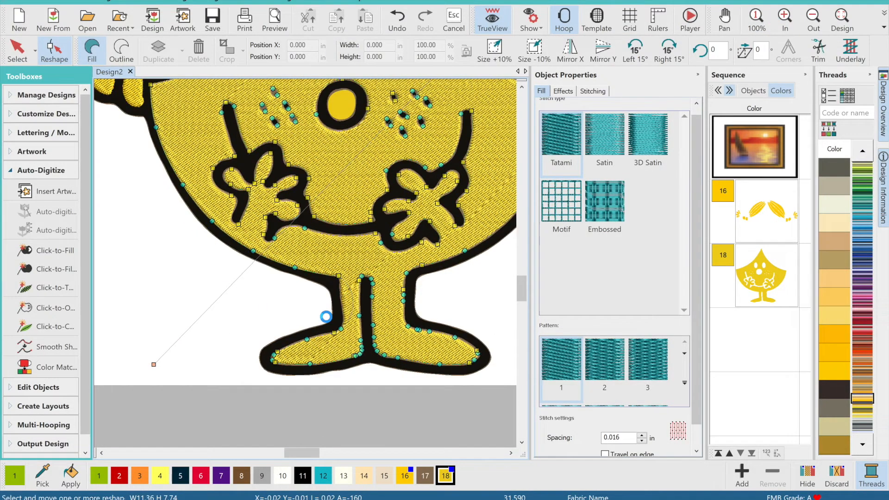
mouse_move(336, 332)
mouse_down()
mouse_move(305, 340)
mouse_move(333, 330)
mouse_up()
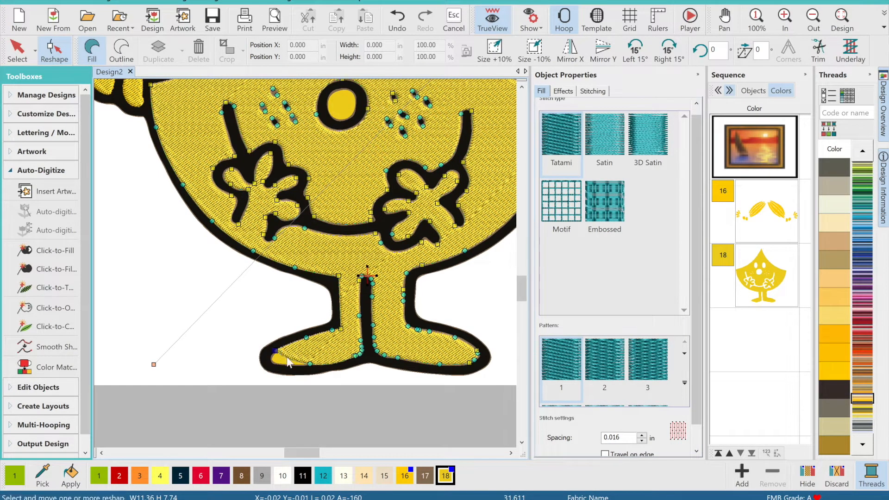
click(511, 452)
right_click(202, 366)
drag(203, 366, 204, 368)
- Tidy the body fill's nodes along the gap between the legs and at the inner heels of both feet
drag(284, 357, 273, 356)
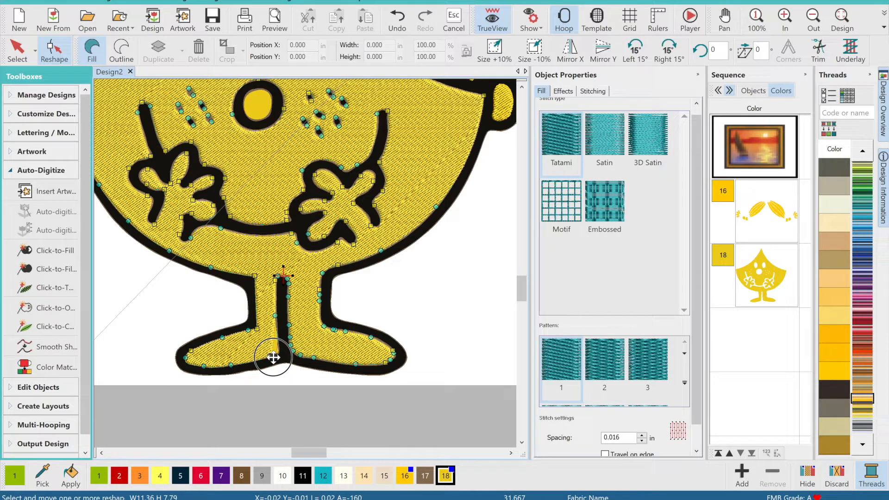
drag(275, 315, 276, 314)
drag(307, 363, 289, 353)
- Move the body fill's nodes along the top and toe of the right foot outward to meet the black outline
drag(388, 374, 329, 303)
click(780, 20)
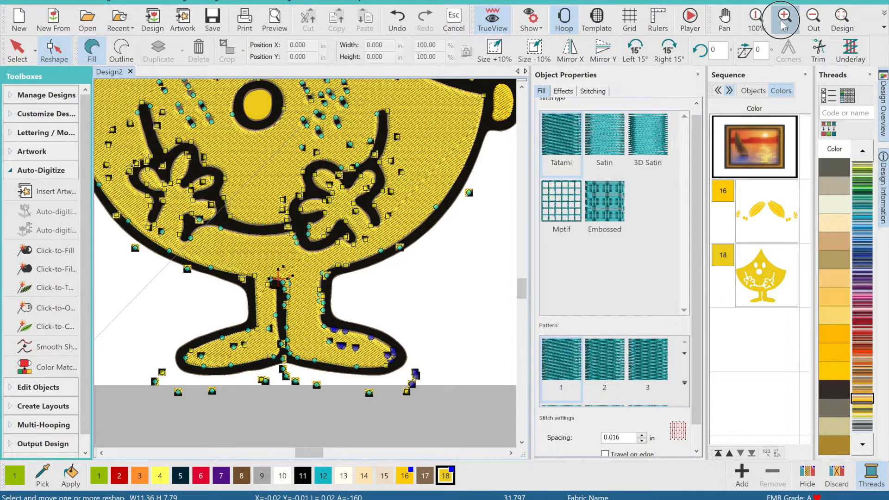
click(521, 290)
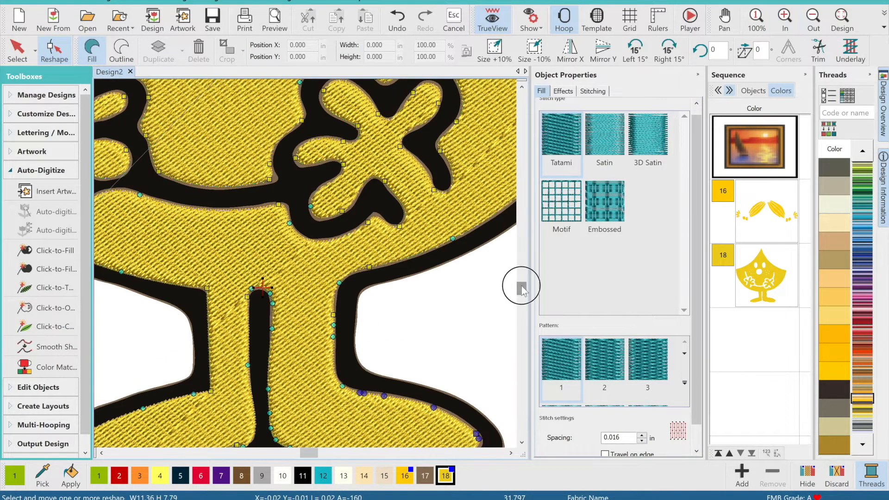
drag(521, 289, 521, 292)
click(511, 453)
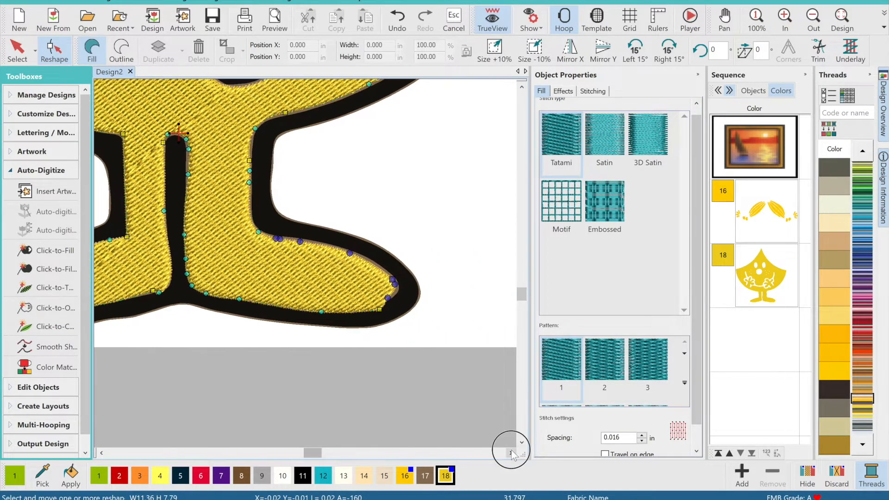
click(785, 21)
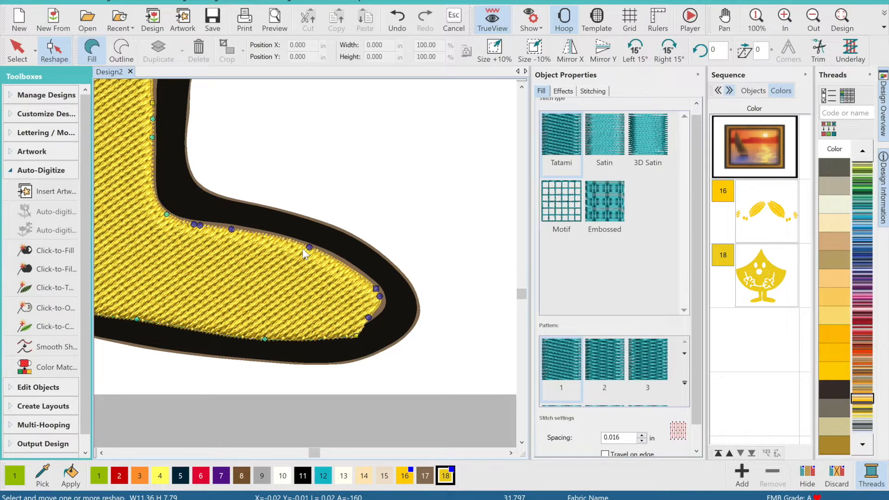
drag(303, 249, 392, 292)
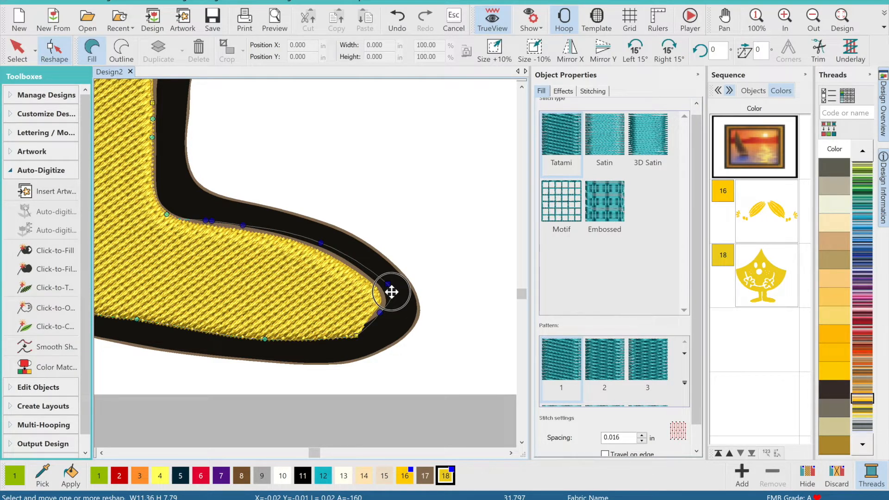
drag(391, 291, 391, 291)
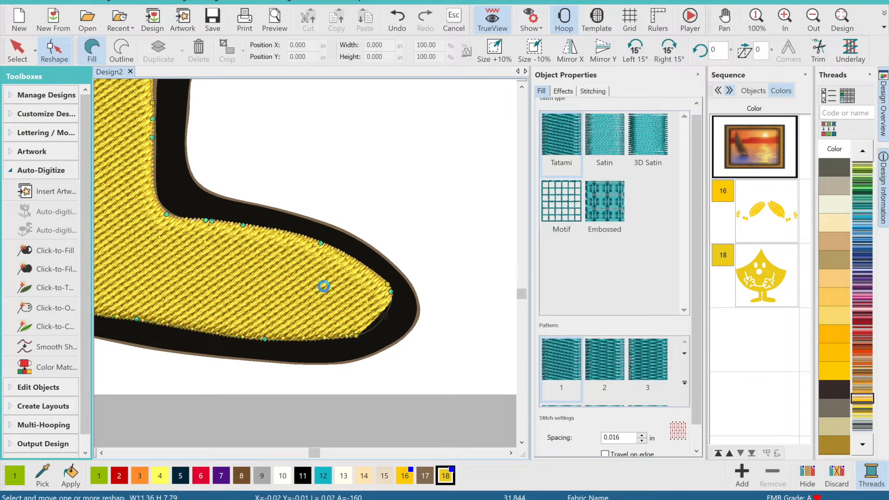
- Shift the body fill's nodes along the outer edge of the right leg outward over the black outline
scroll(143, 267, up, 3)
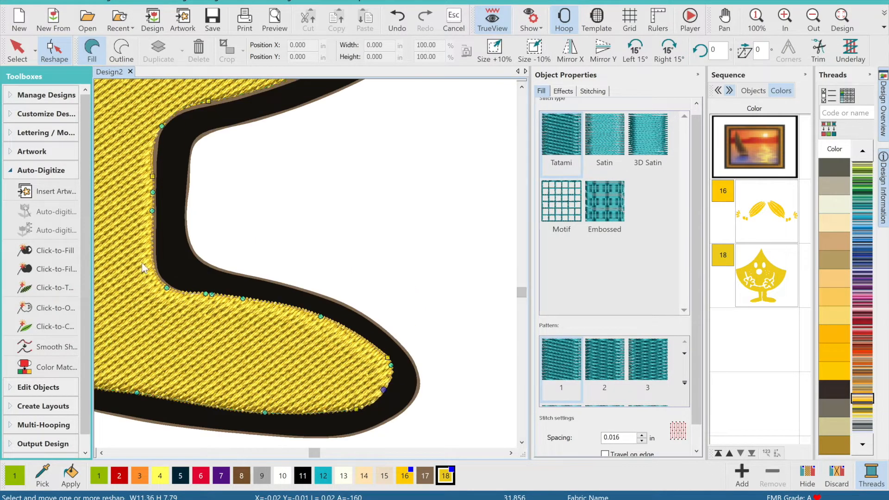
click(522, 87)
click(101, 453)
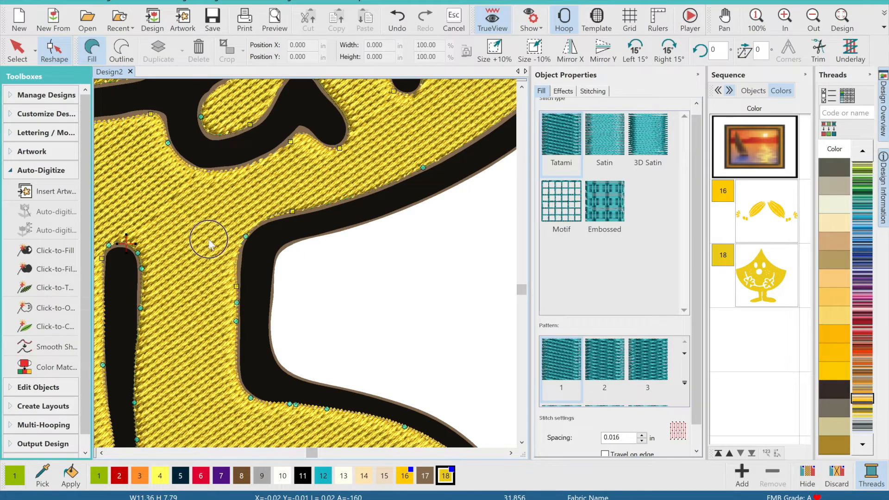
drag(245, 236, 255, 235)
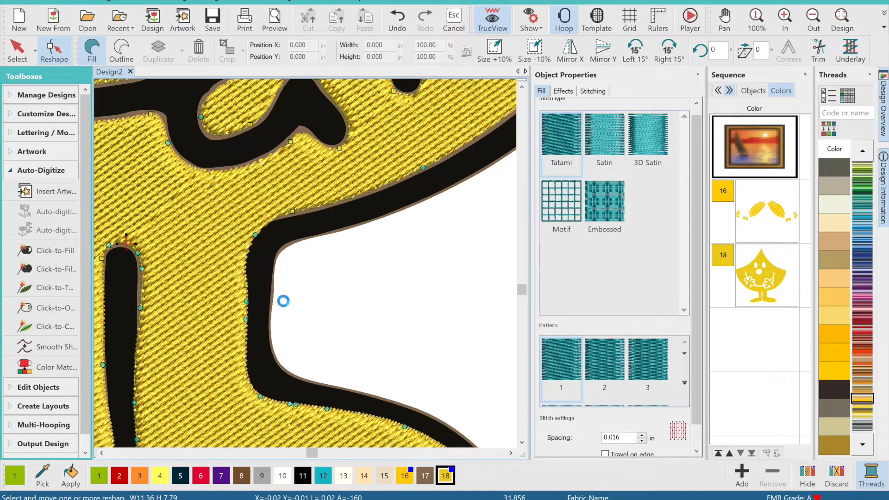
- Move the body fill's nodes along the right side of the leg gap inward so the edge runs evenly over the black outline
click(101, 452)
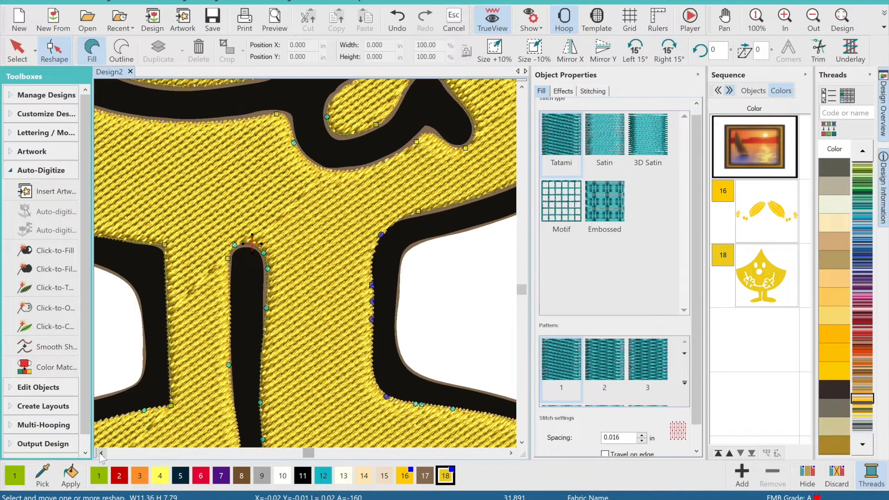
click(308, 214)
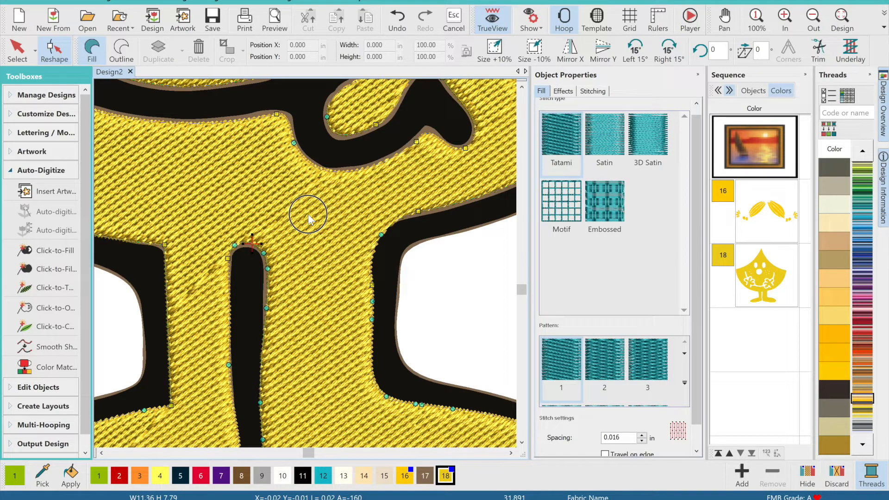
drag(308, 215, 248, 423)
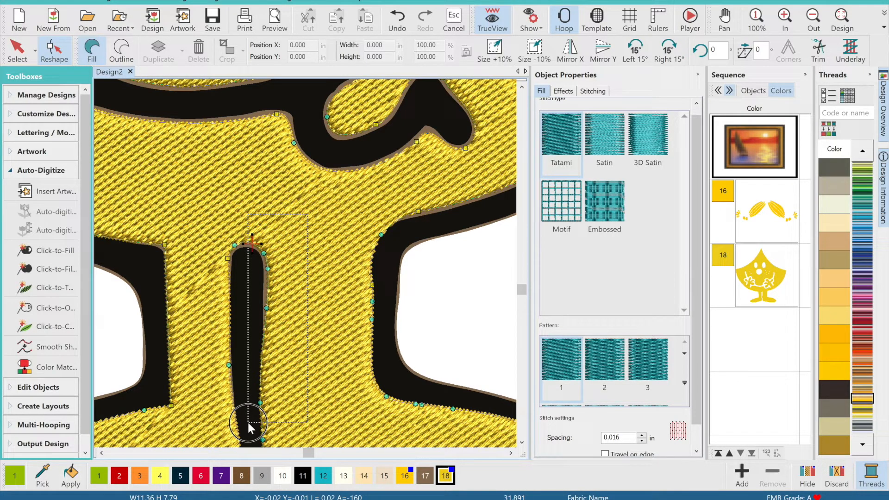
drag(248, 422, 248, 422)
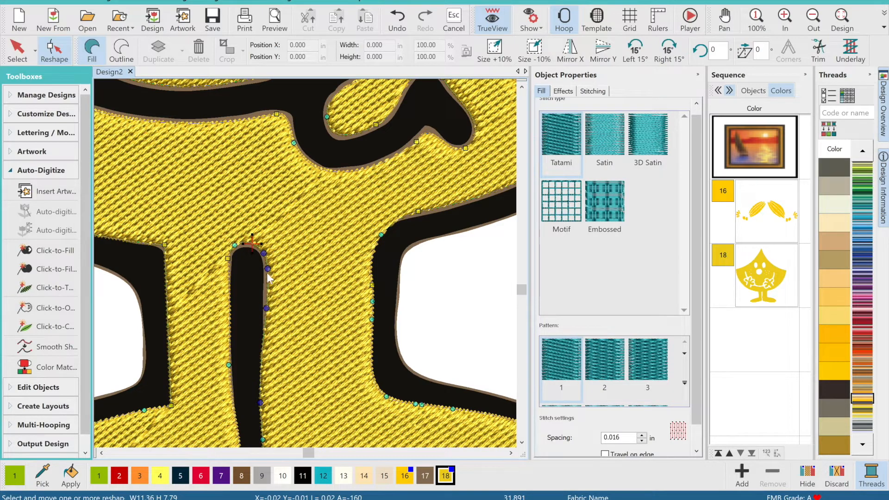
click(262, 254)
drag(262, 254, 254, 258)
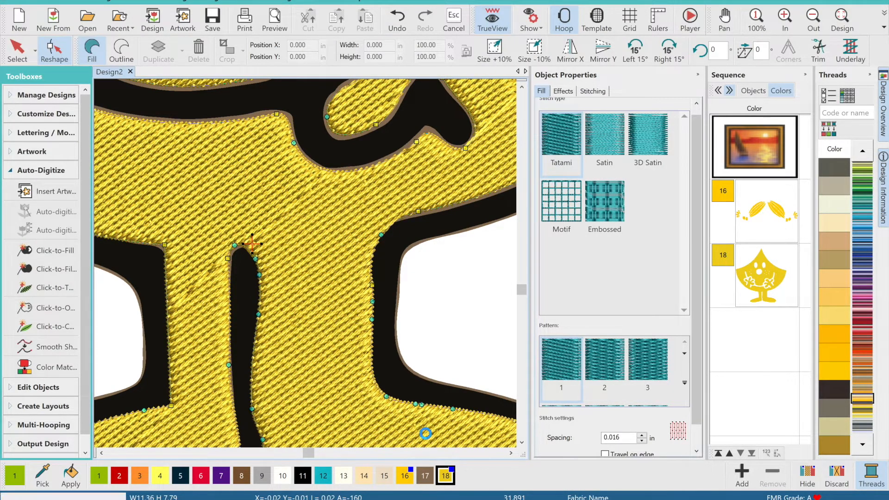
drag(523, 290, 521, 292)
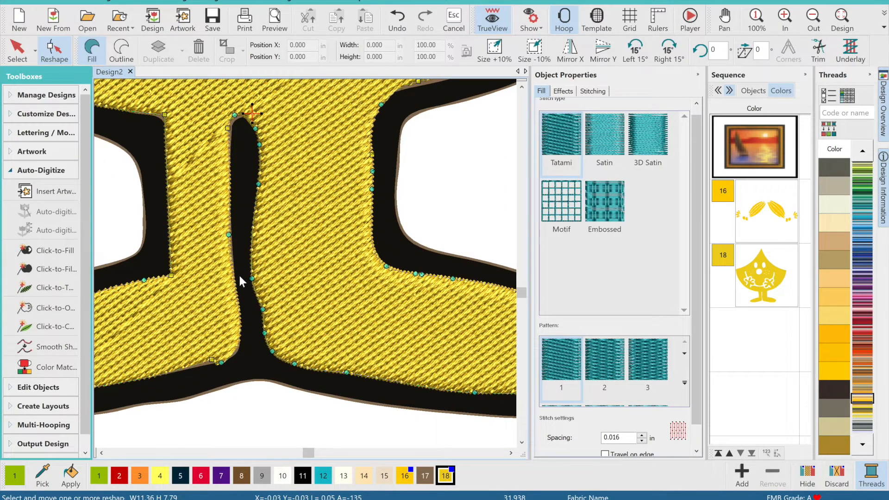
drag(252, 278, 259, 277)
- Adjust the body fill's nodes along the left side of the leg gap and at the left foot's inner heel to follow the outline
drag(229, 234, 235, 233)
drag(227, 129, 231, 143)
drag(235, 115, 242, 121)
click(397, 18)
drag(211, 360, 206, 378)
right_click(237, 349)
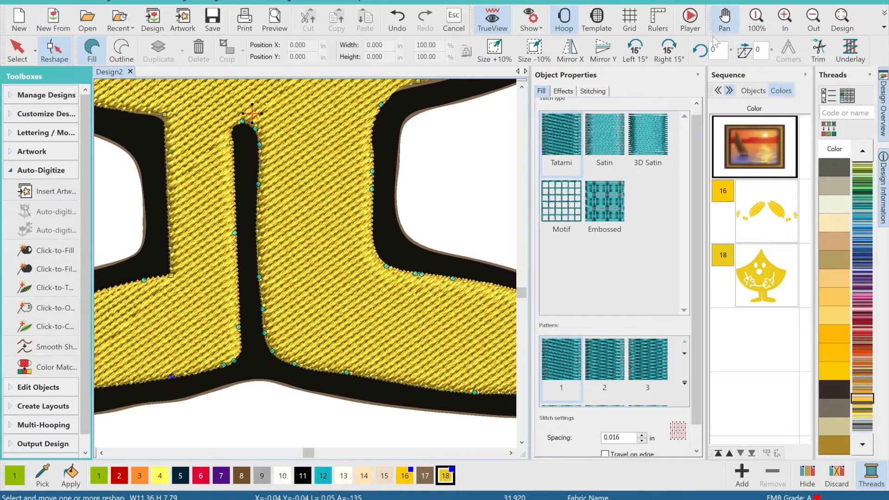
- Move the body fill's nodes at the top of the left ankle and along the lower right body curve onto the black outline
click(521, 87)
drag(164, 262, 162, 271)
click(510, 453)
drag(208, 228, 220, 235)
click(523, 86)
click(511, 452)
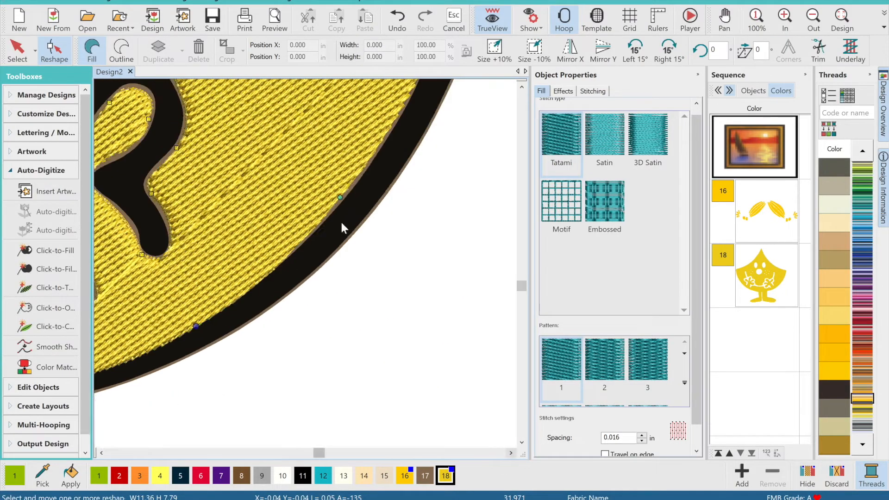
- Undo the last change to the body fill's nodes in the face area
click(523, 85)
click(523, 85)
click(523, 85)
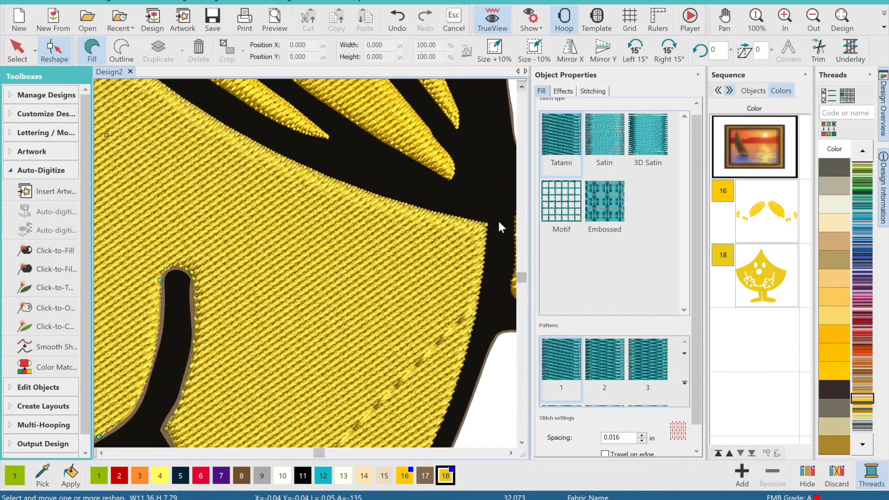
click(724, 18)
mouse_move(204, 363)
mouse_down()
mouse_move(353, 283)
mouse_move(467, 204)
mouse_up()
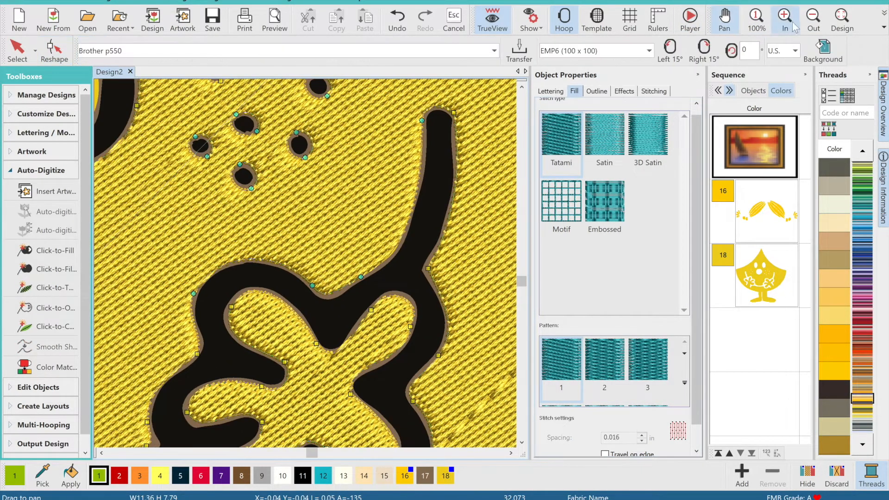
click(813, 20)
click(813, 19)
click(813, 19)
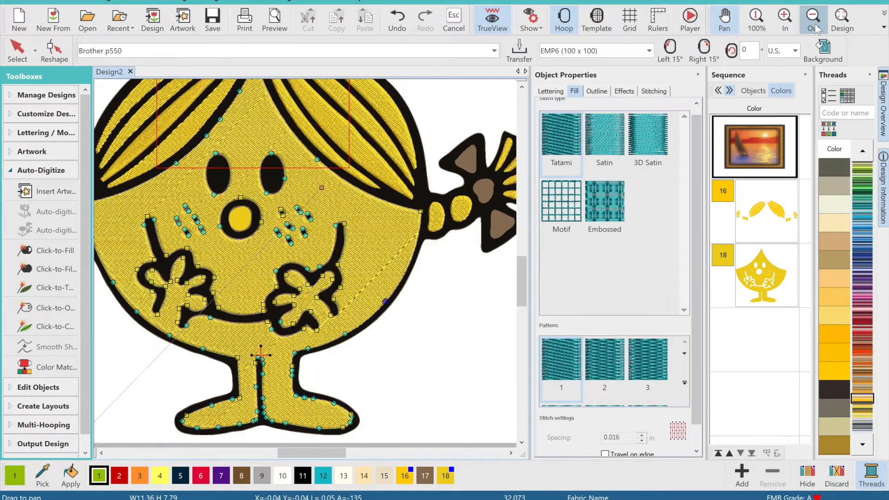
click(784, 19)
click(397, 19)
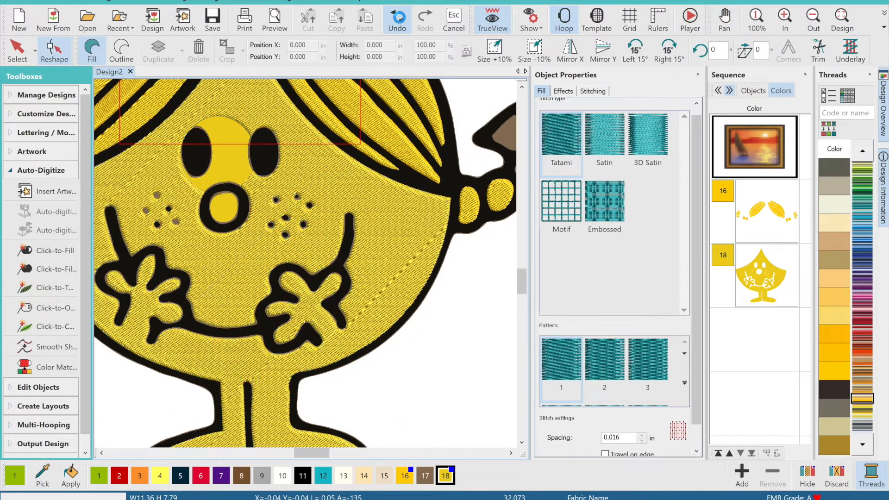
- Delete the body fill's hole nodes for the three lowest freckles on the right cheek so the fill covers them
drag(215, 183, 276, 221)
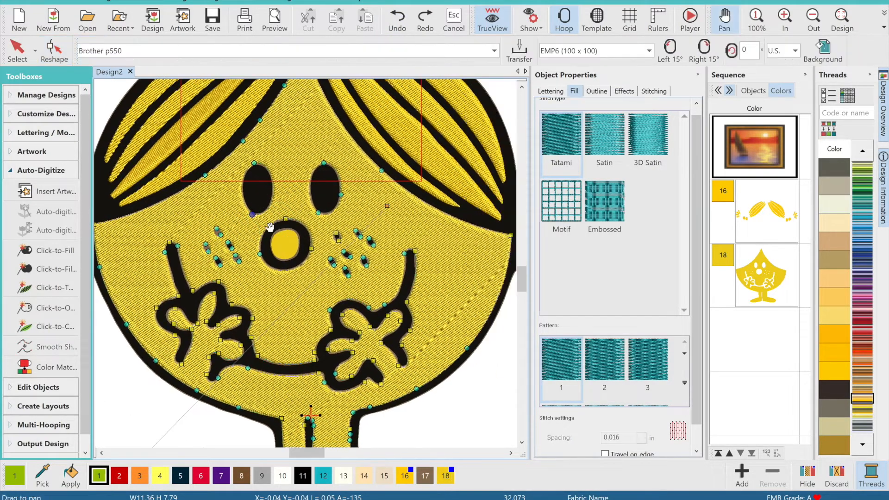
click(784, 19)
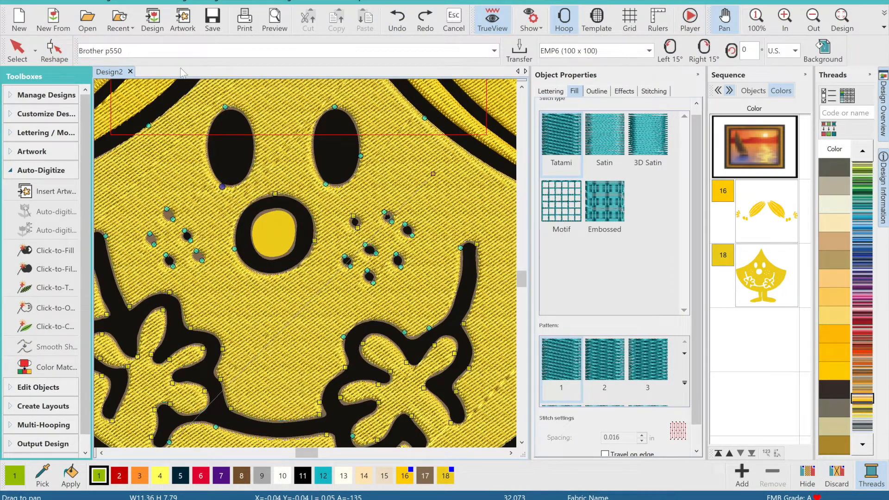
click(813, 19)
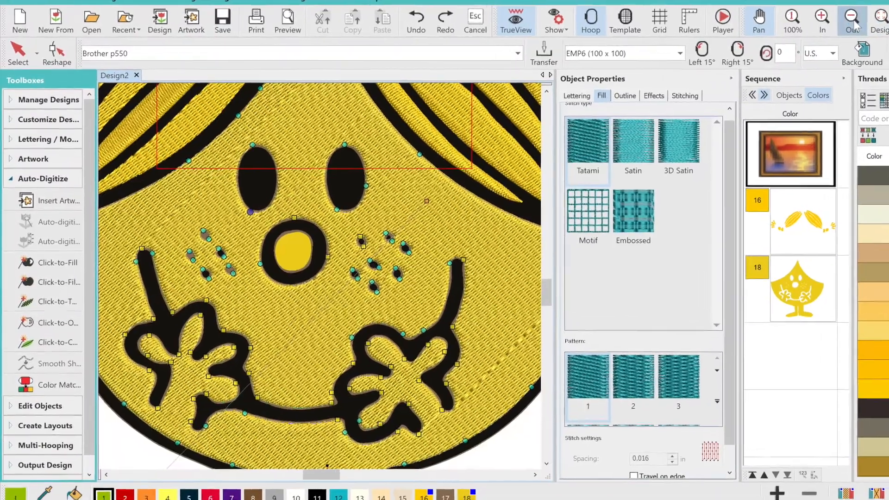
click(853, 25)
click(44, 49)
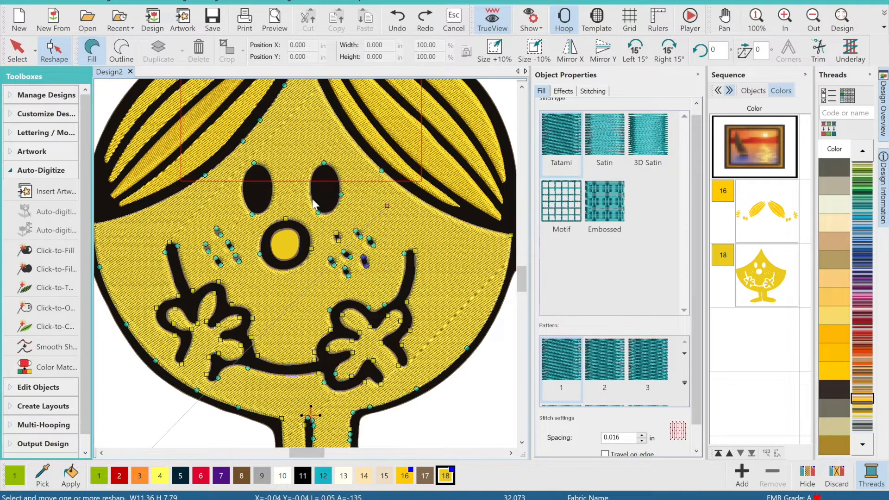
key(Delete)
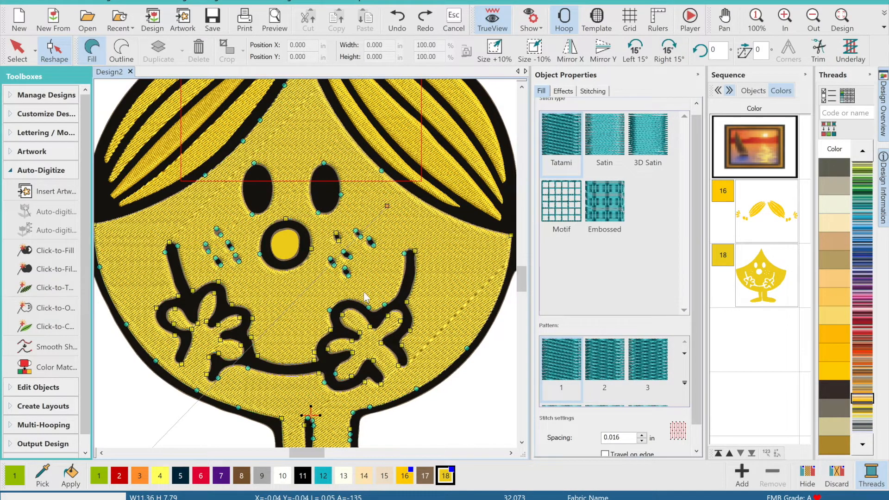
drag(358, 283, 323, 245)
key(Delete)
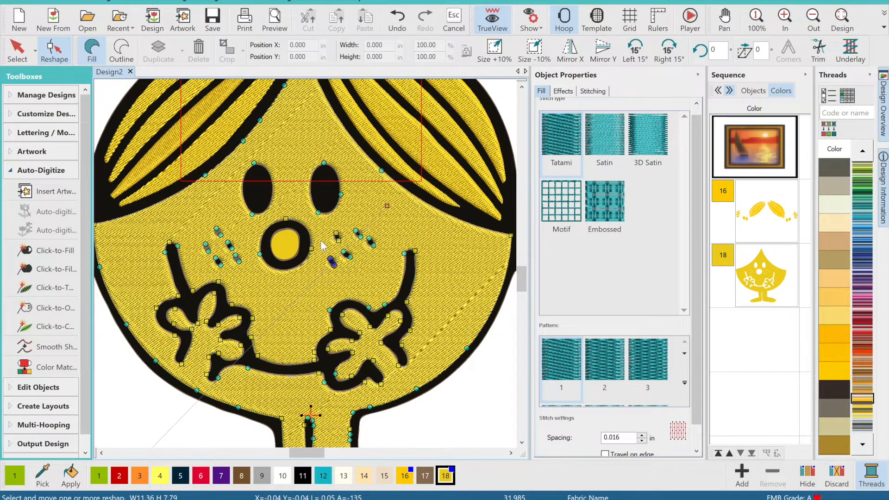
key(Delete)
- Delete the body fill's hole nodes for the remaining four freckles on the right cheek
drag(356, 264, 211, 141)
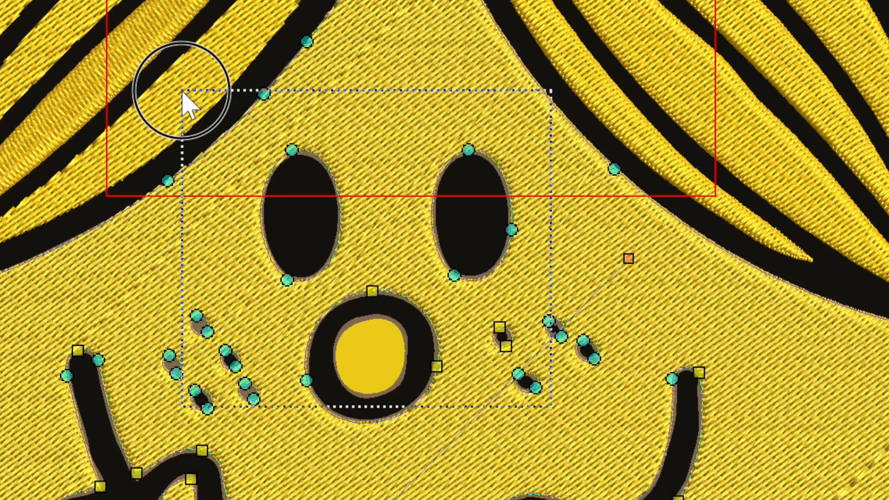
drag(182, 90, 182, 91)
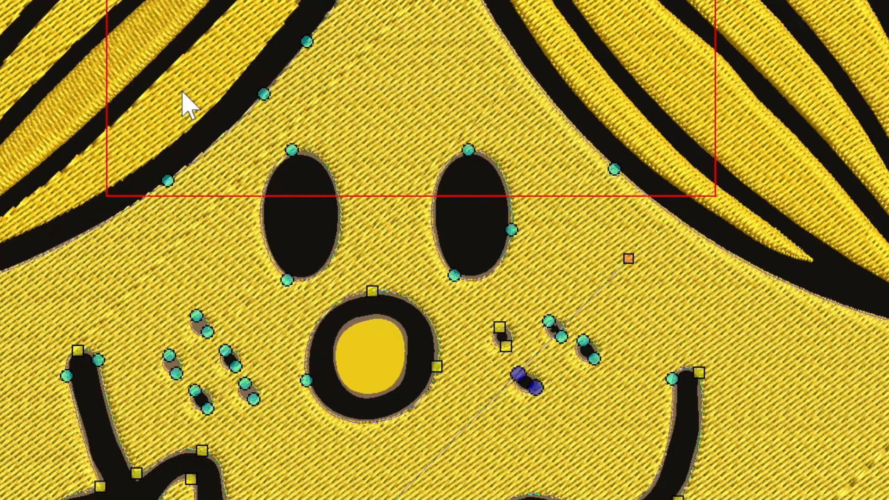
key(Delete)
drag(616, 405, 454, 264)
drag(318, 211, 318, 211)
key(Delete)
key(Delete)
drag(374, 249, 322, 207)
key(Delete)
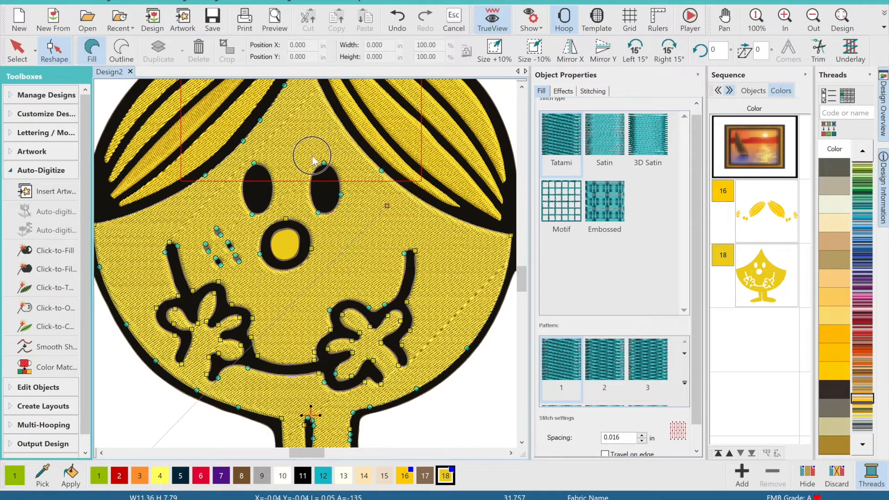
- Delete the body fill's hole nodes for both eyes, the left cheek freckles and the round nose so the face is filled solid
drag(285, 134, 354, 229)
key(Delete)
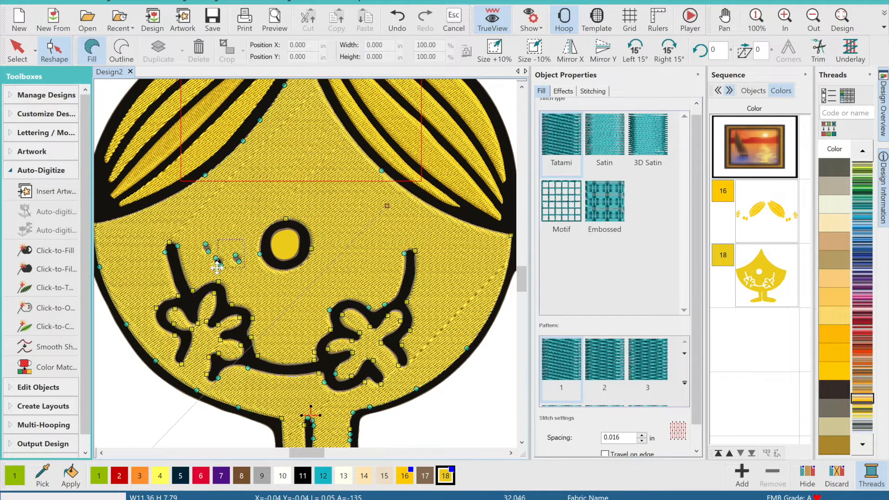
key(Delete)
drag(252, 208, 323, 294)
key(Delete)
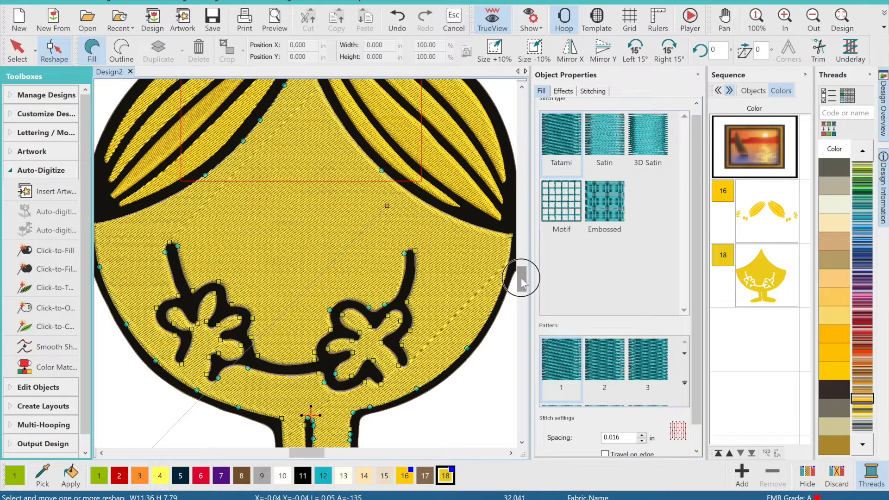
- Try changing the type of the body fill's node inside the right hand, and undo the change
scroll(520, 277, down, 3)
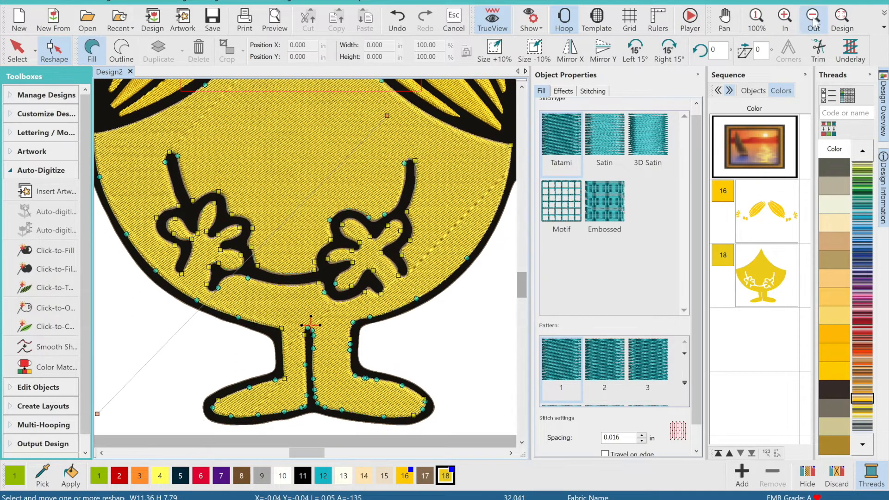
click(785, 21)
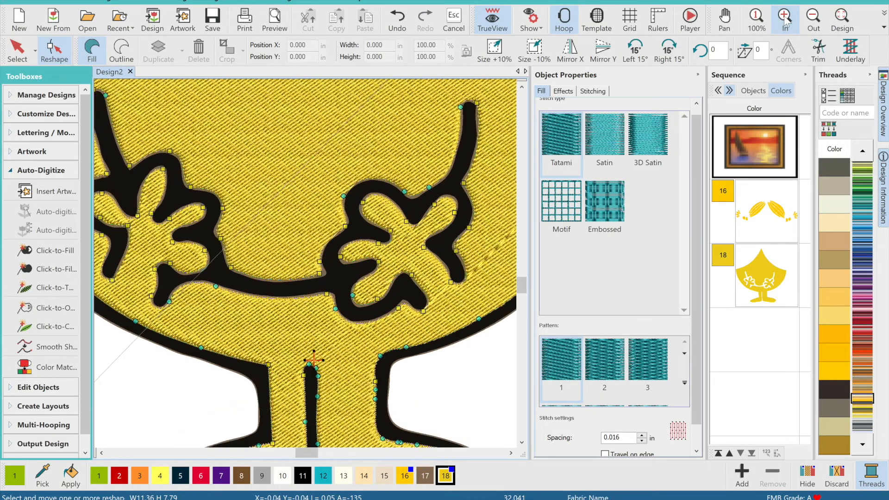
click(786, 21)
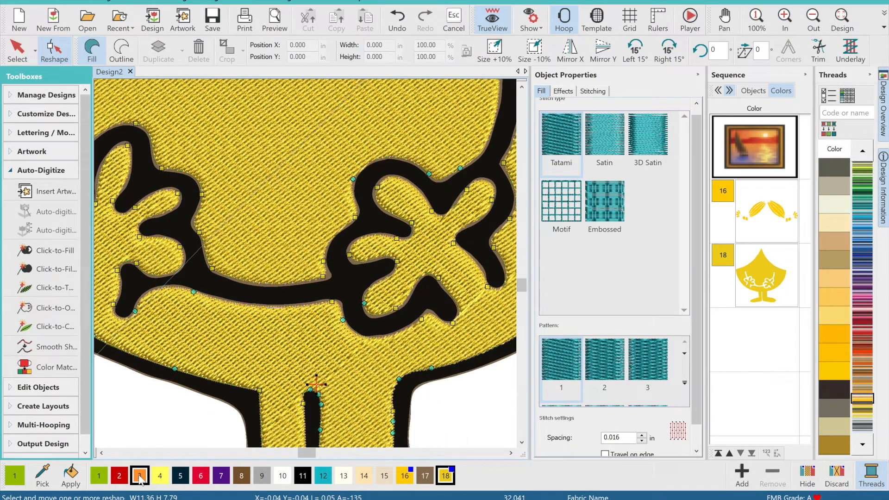
click(511, 453)
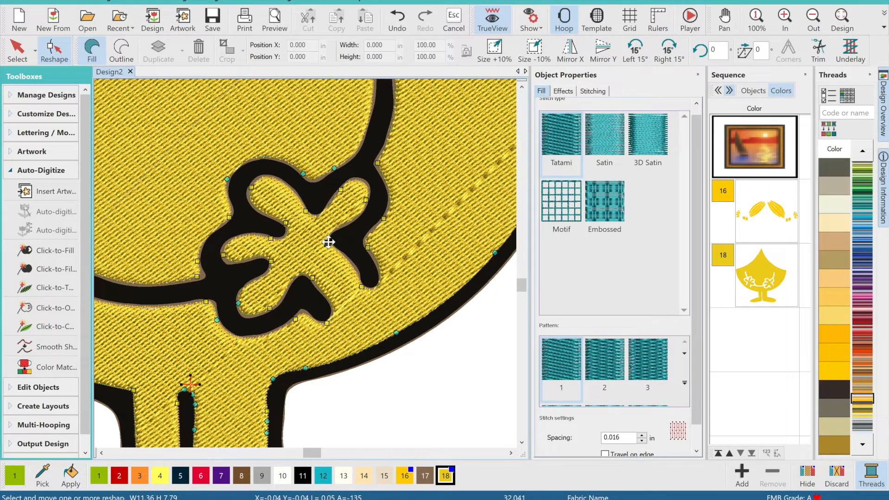
click(308, 211)
key(space)
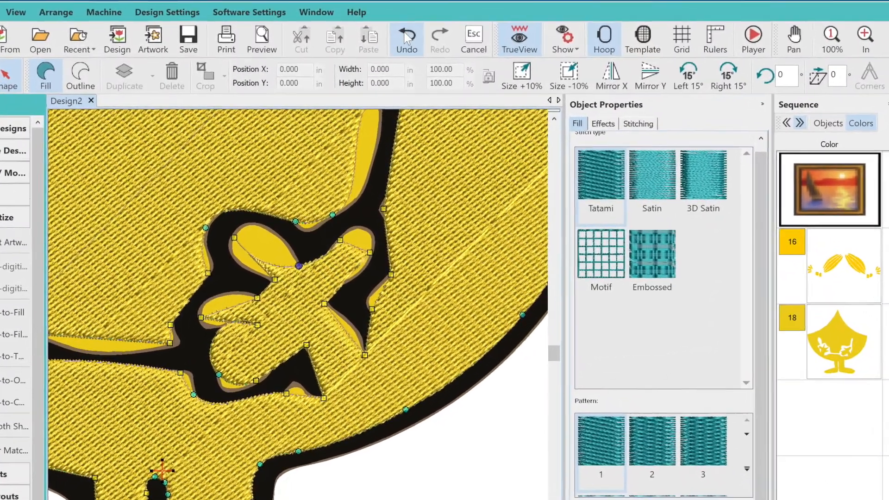
click(406, 37)
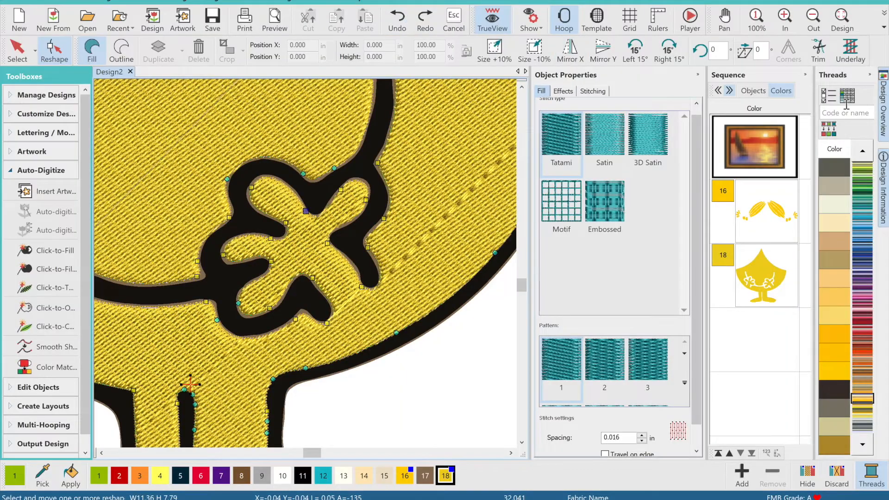
- Fill the connected arms, hands and smile line as one brown shape without holes
click(785, 21)
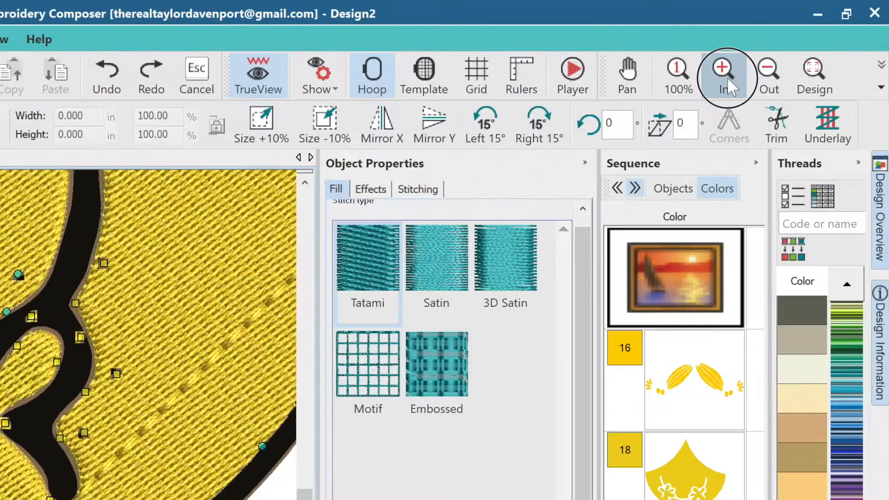
click(728, 79)
click(636, 82)
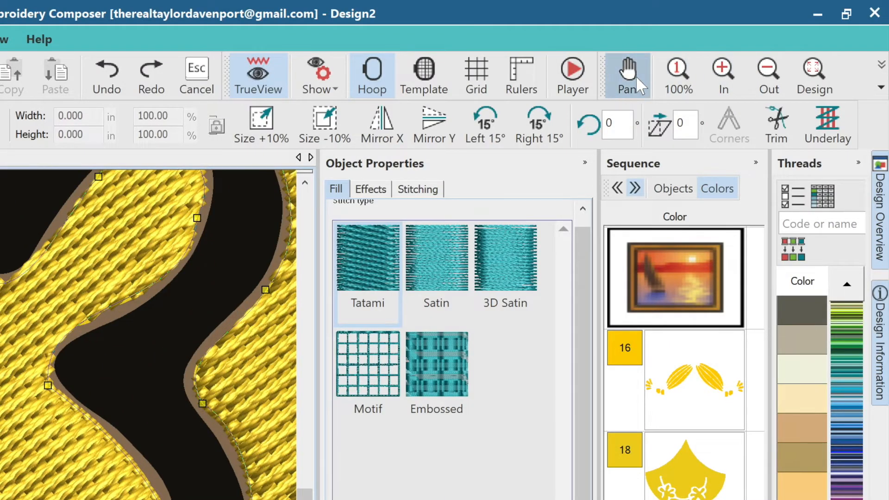
drag(236, 266, 477, 212)
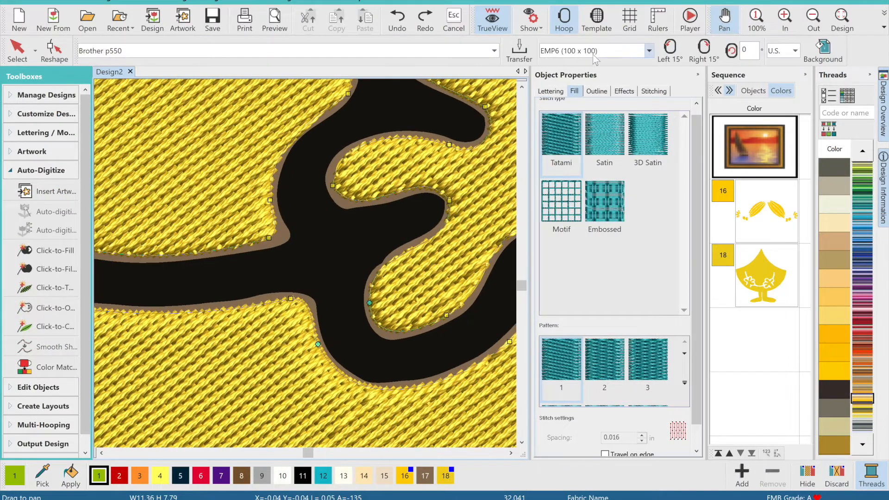
click(725, 19)
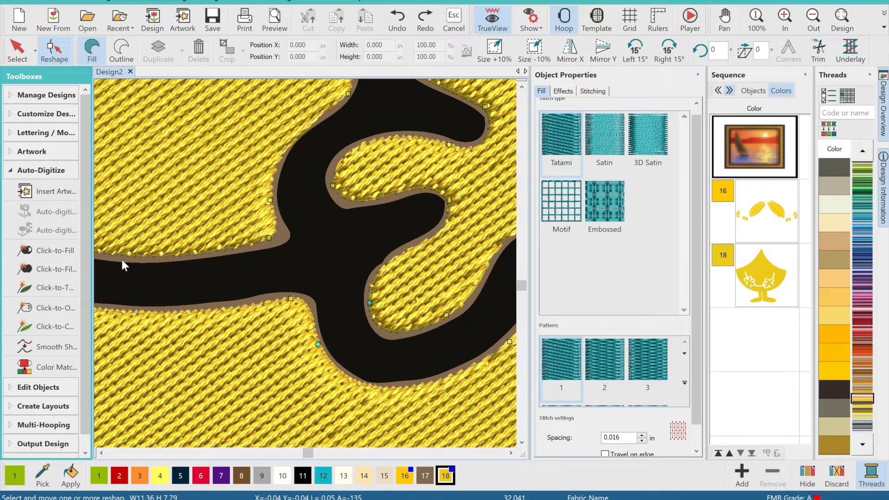
click(52, 272)
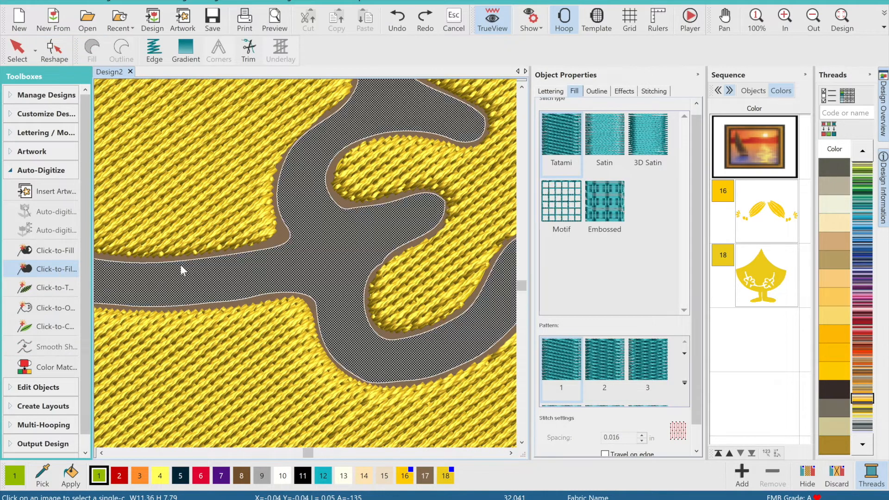
click(273, 236)
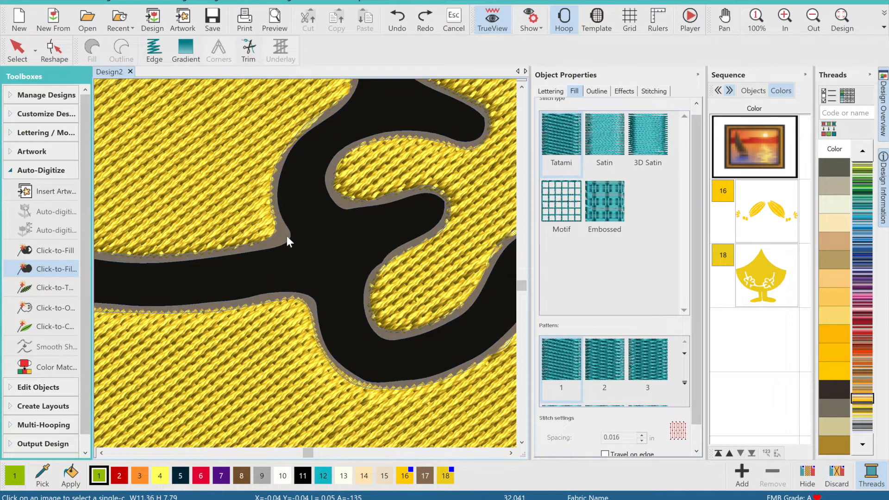
click(287, 236)
- Smooth the brown arms-and-smile fill and recolor it black with color 11
click(813, 17)
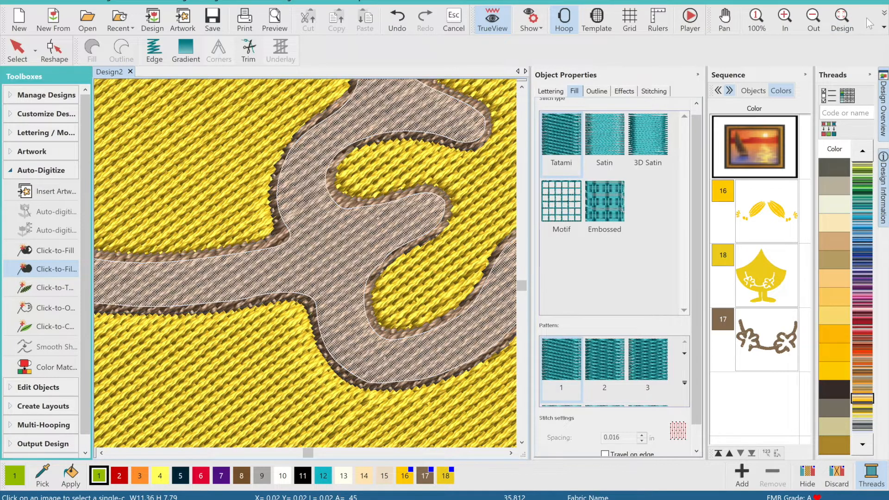
click(847, 20)
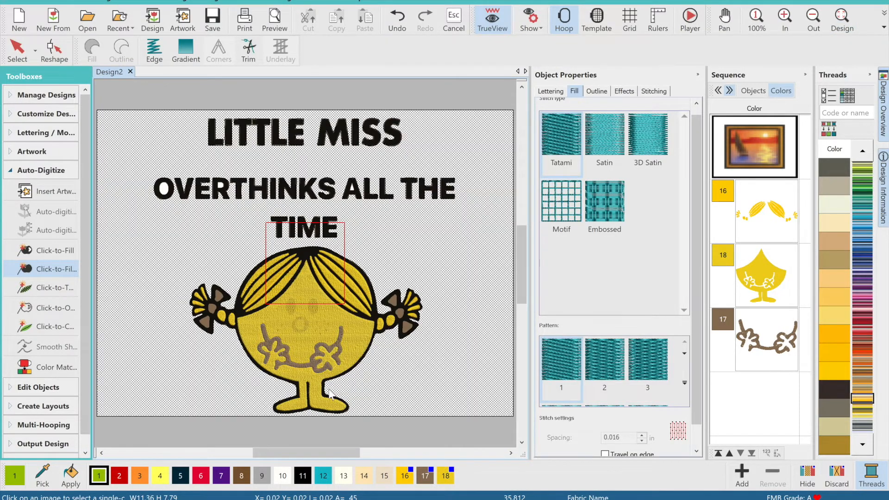
drag(519, 264, 524, 274)
click(784, 18)
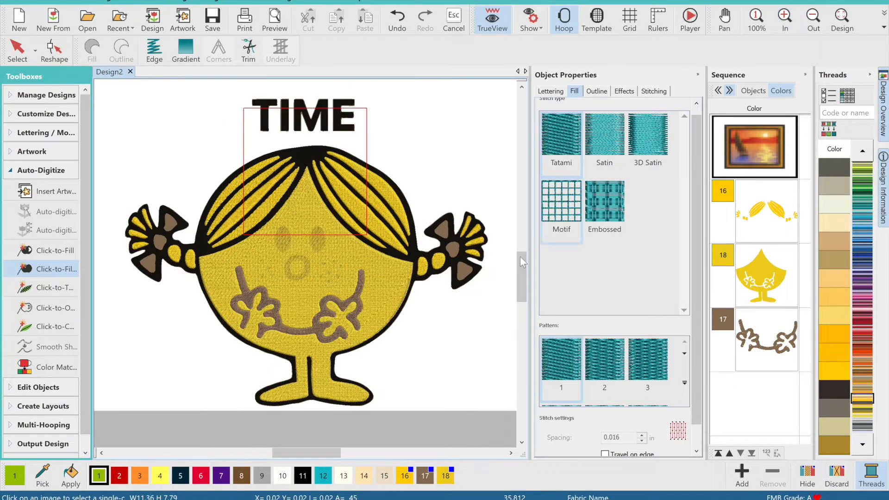
click(760, 355)
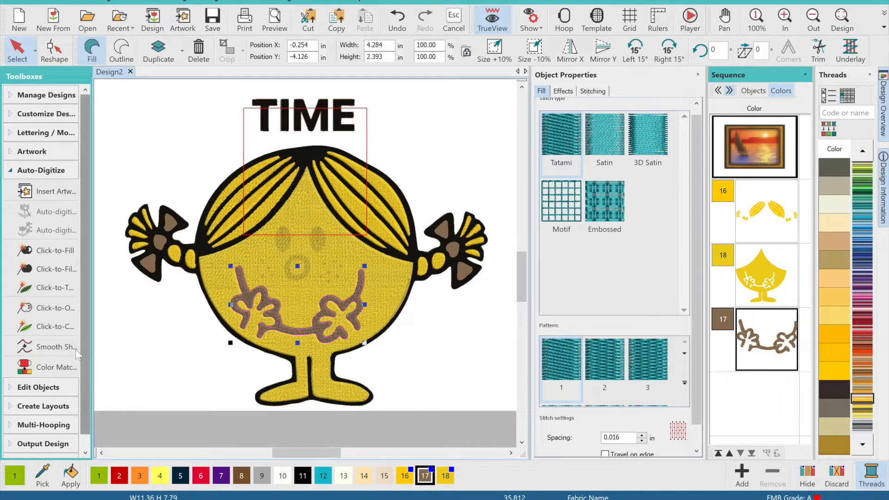
click(57, 348)
click(512, 235)
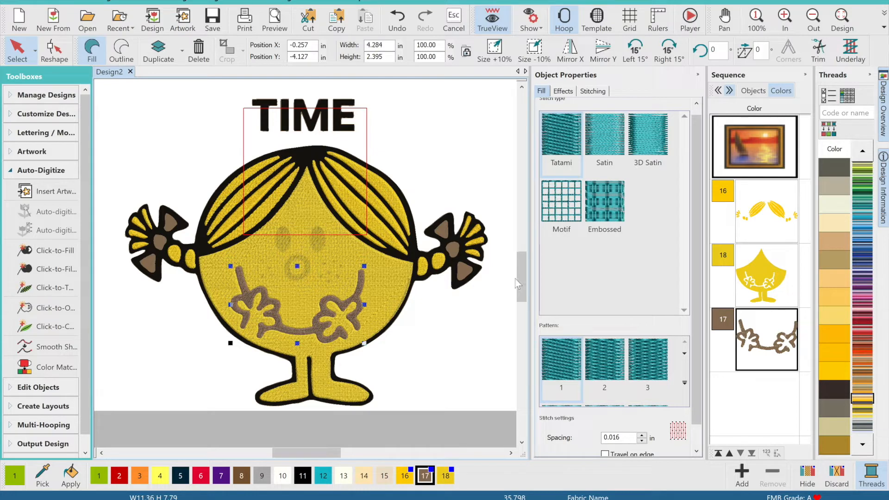
click(302, 475)
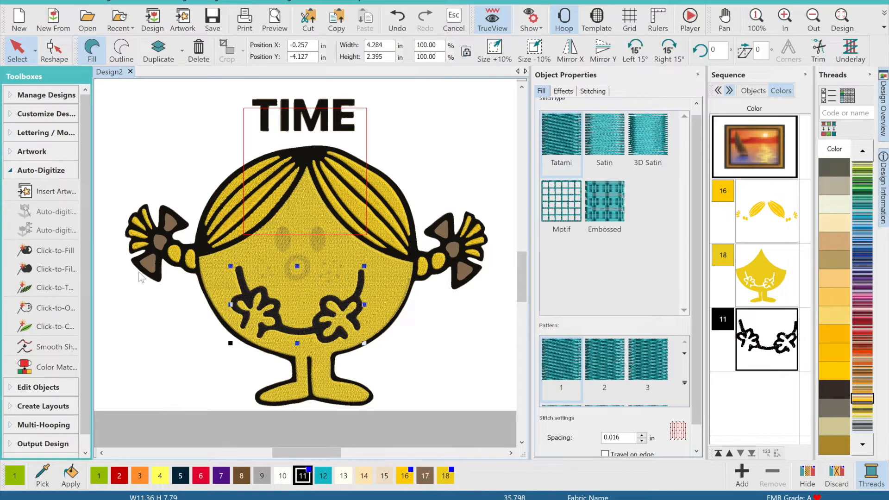
- Fill the three outer freckles on the right cheek in black with Click-to-Fill
click(76, 252)
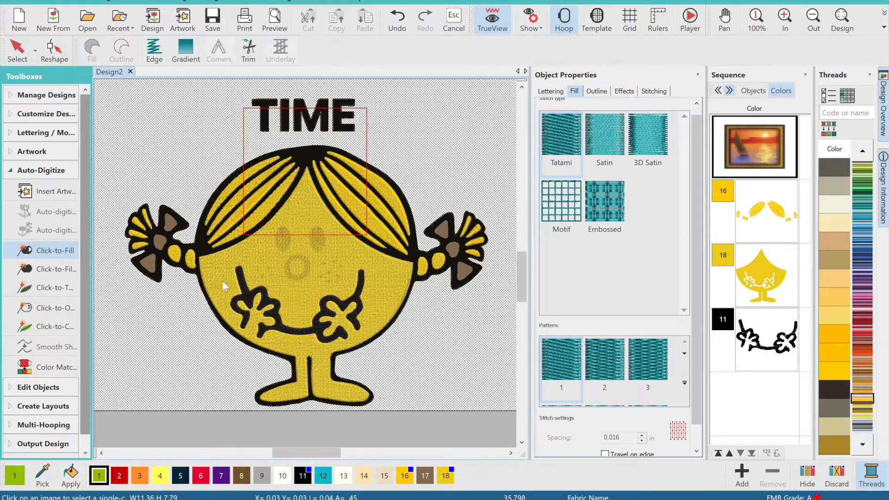
click(267, 277)
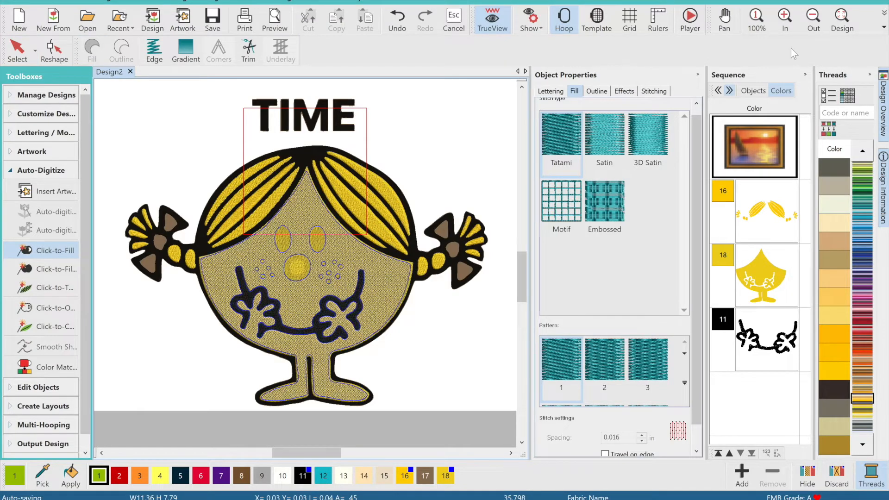
click(784, 31)
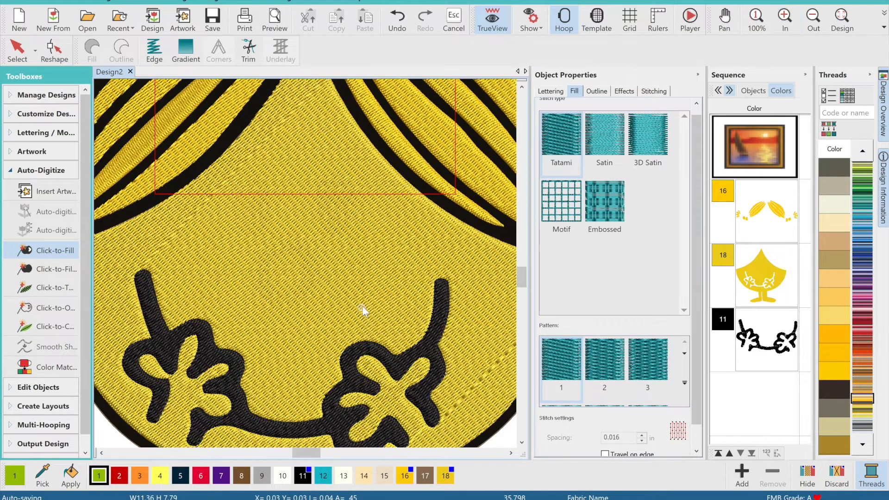
click(384, 294)
click(392, 270)
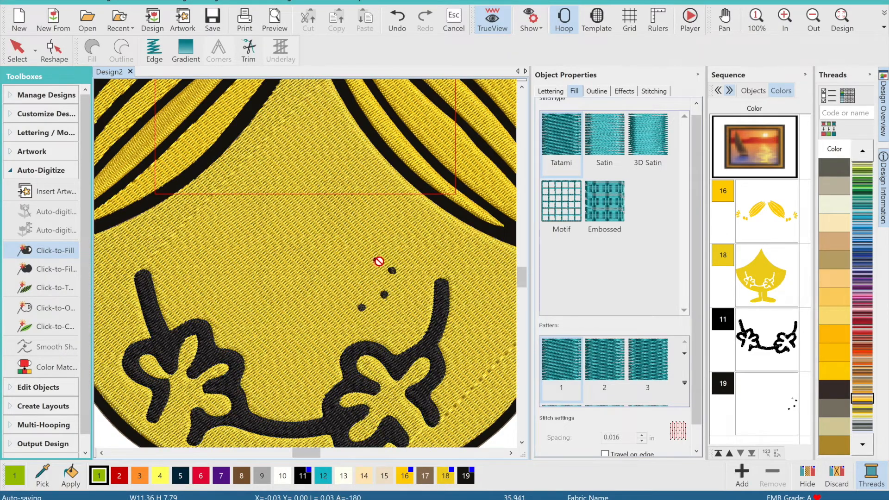
- Undo the brown fill on the right cheek's uppermost freckle and fill the cheek's remaining four freckles in black
scroll(374, 257, up, 1)
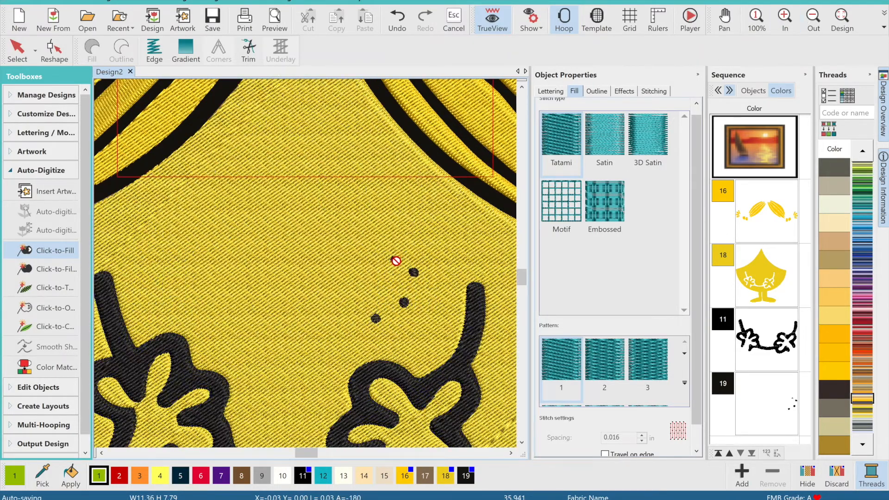
key(ctrl+z)
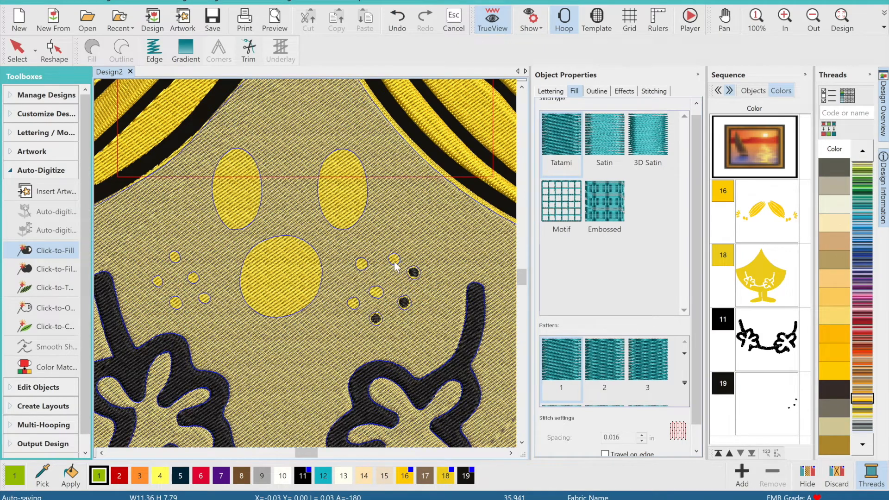
key(ctrl+z)
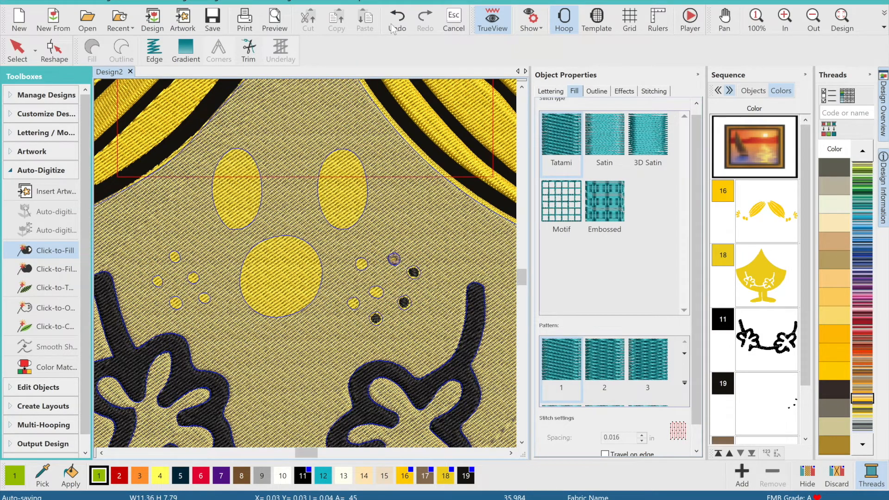
click(393, 258)
click(375, 291)
click(352, 304)
click(363, 260)
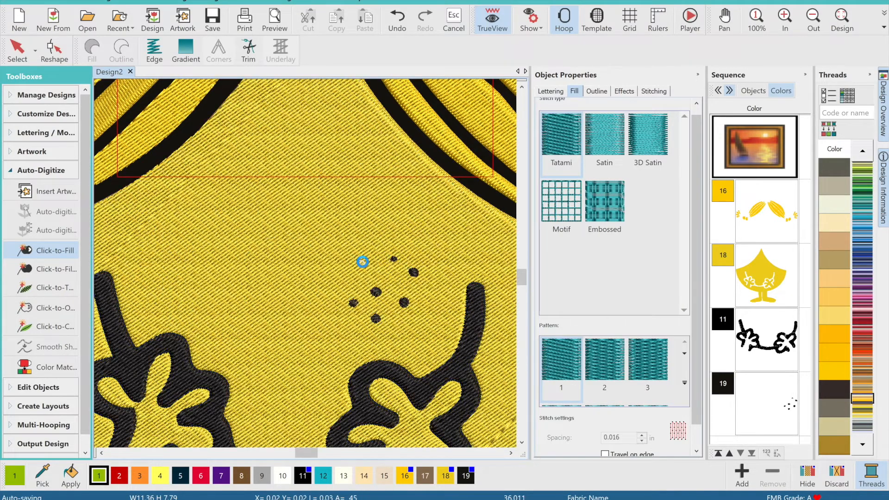
- Fill the ring of the round nose and the freckles on the left cheek
click(308, 276)
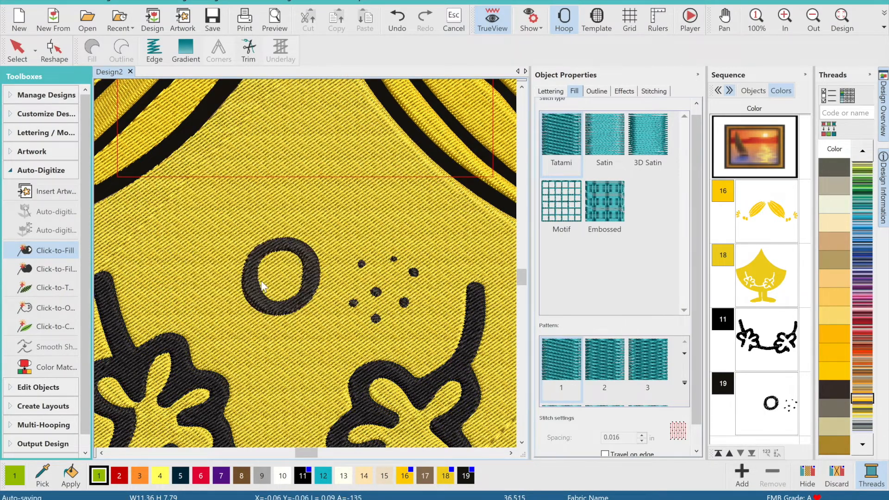
click(205, 299)
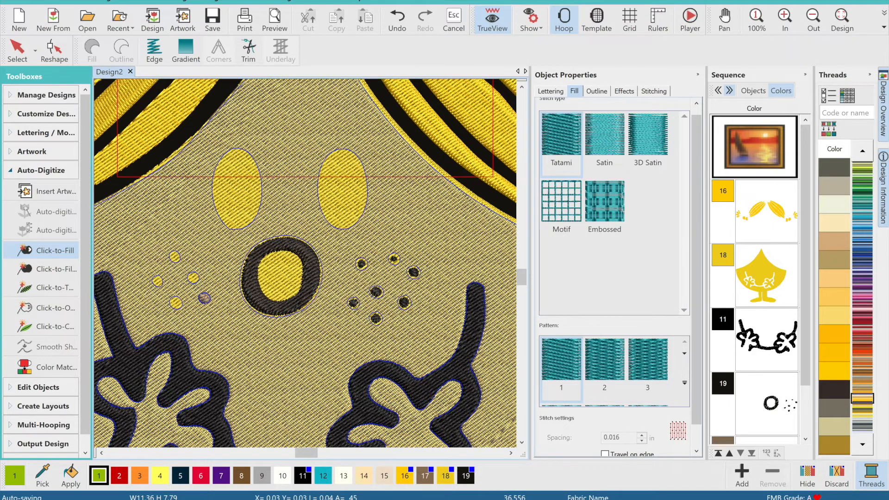
click(175, 302)
click(193, 278)
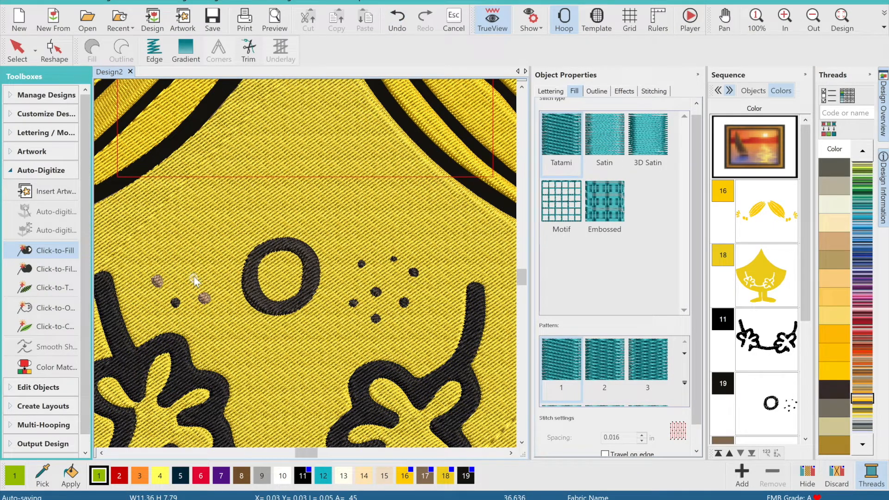
- Fill the left eye in black and try to fill the right eye as well
click(353, 192)
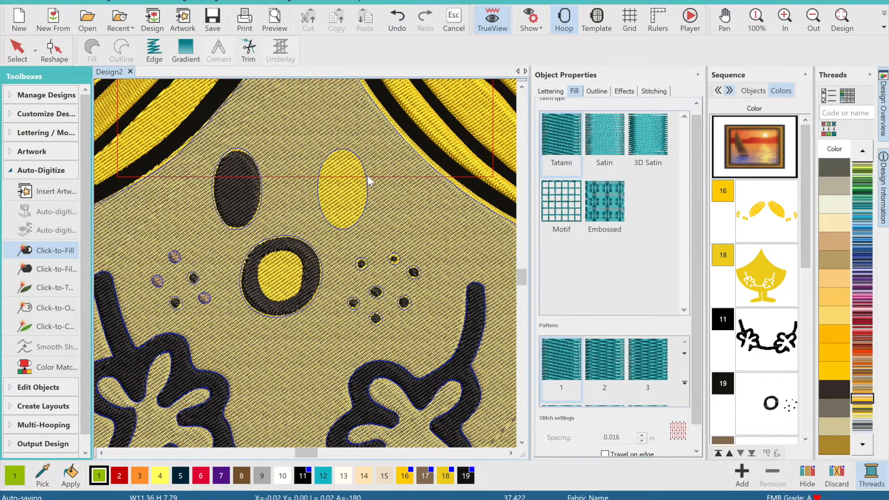
click(341, 177)
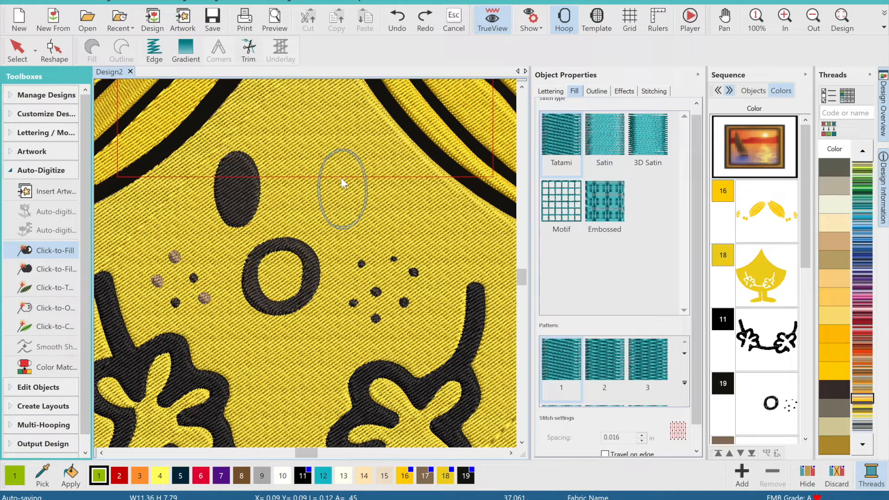
click(231, 189)
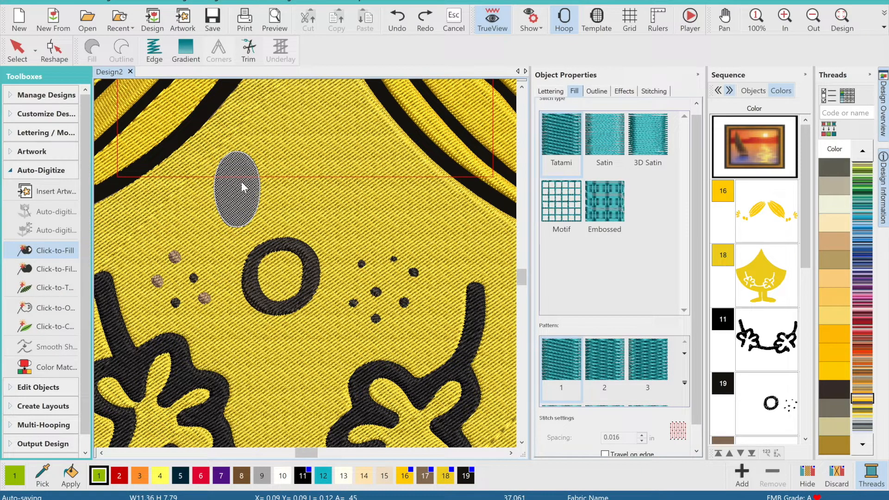
click(339, 183)
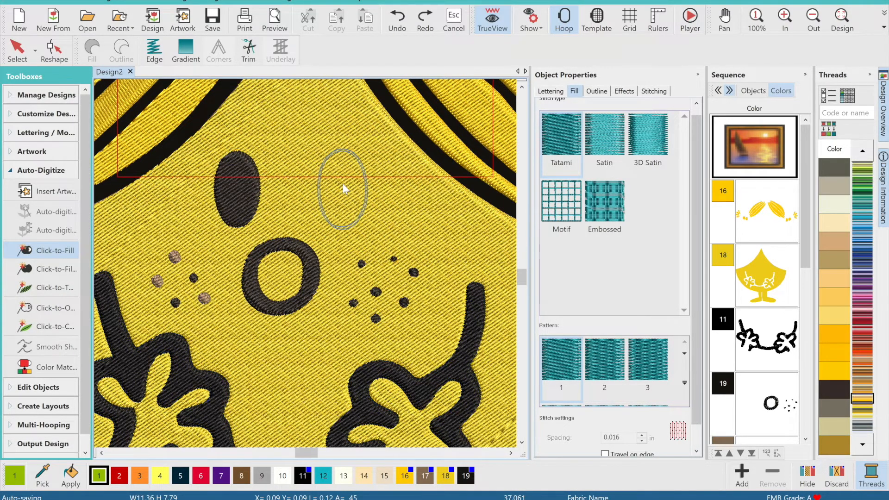
click(346, 152)
- Duplicate the black left eye and place the copy over the right eye's outline
click(21, 51)
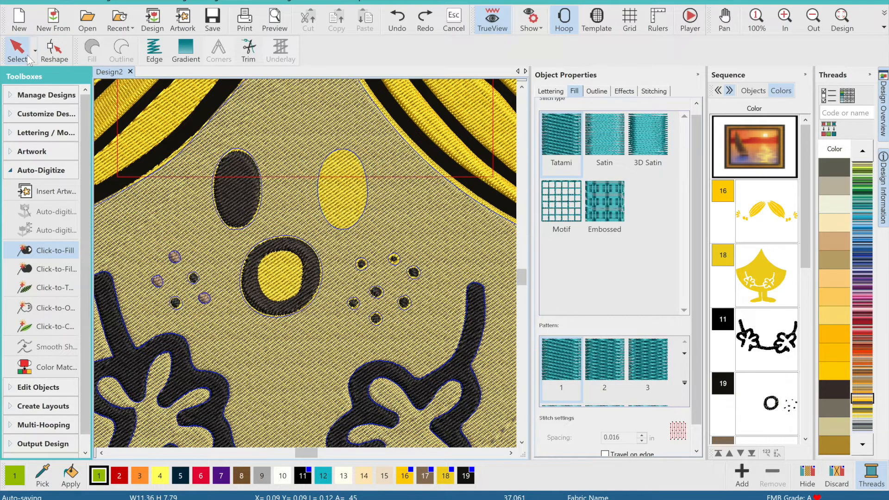
click(224, 194)
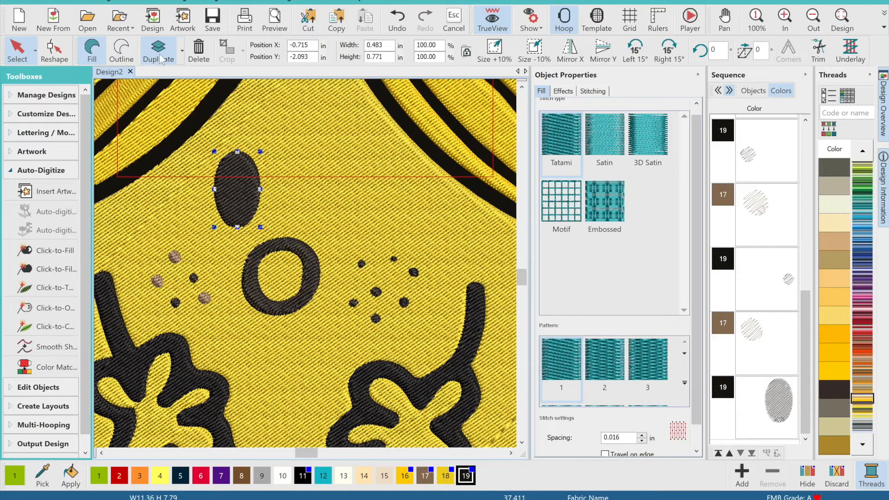
click(161, 59)
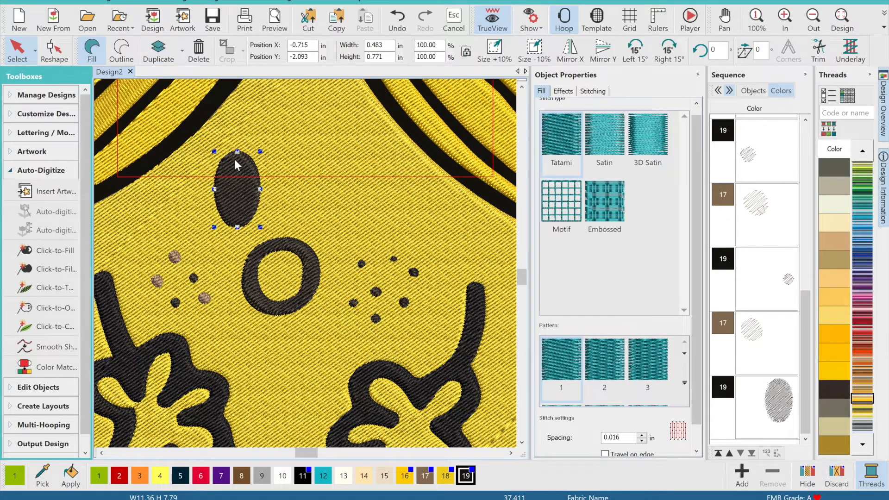
click(329, 161)
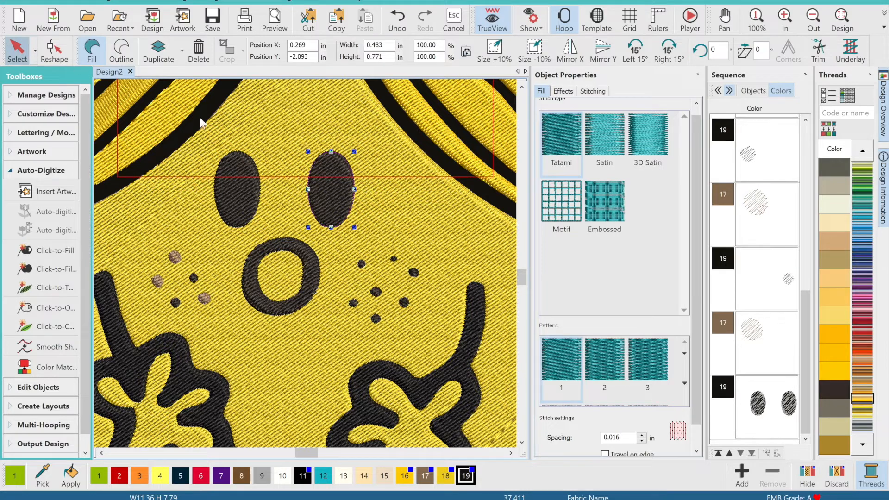
click(55, 249)
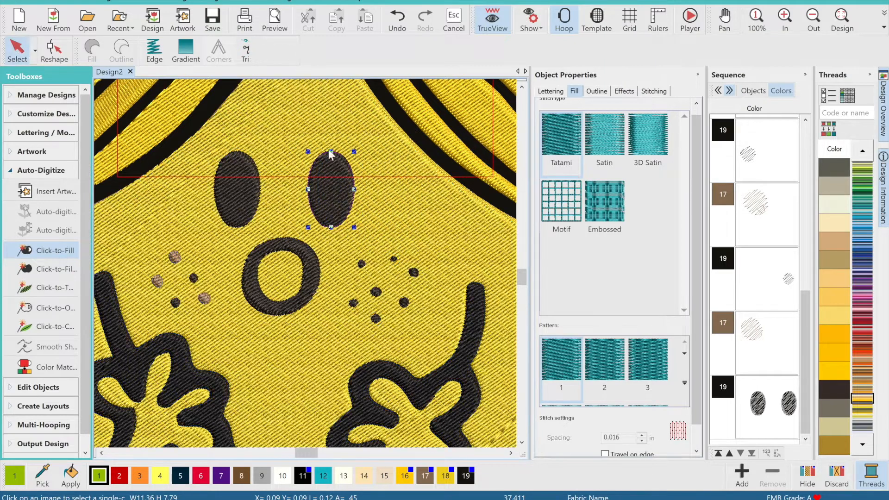
click(335, 180)
drag(348, 182, 361, 181)
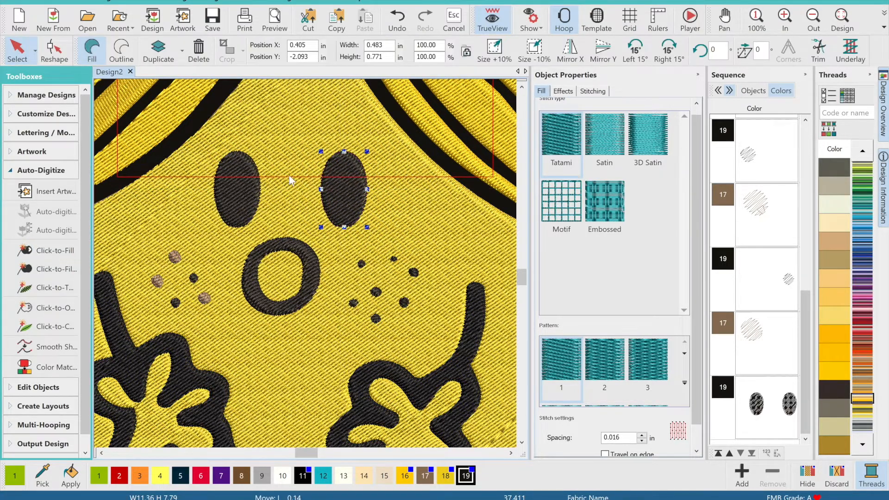
- Check the copied right eye against the artwork outline and nudge it horizontally until it lines up
click(51, 251)
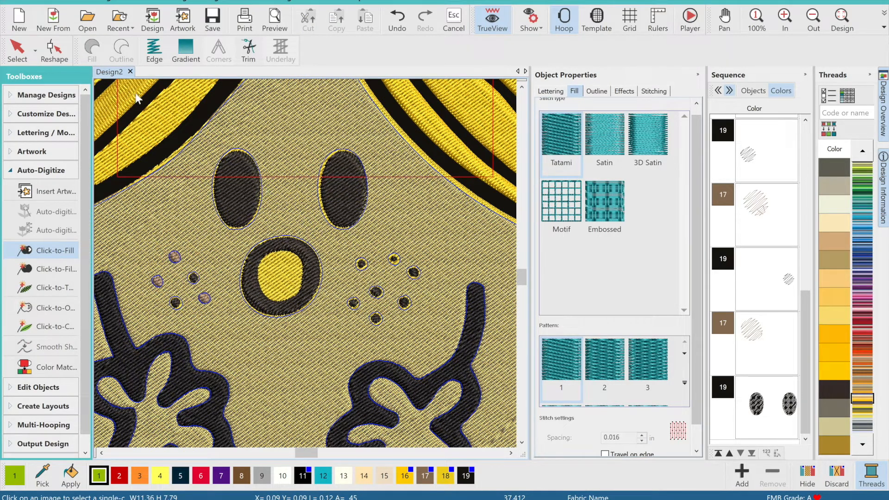
click(11, 62)
click(338, 199)
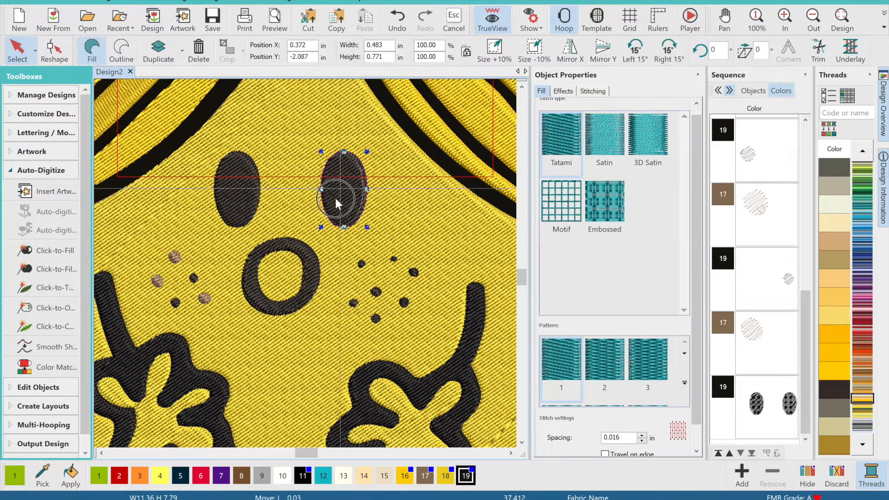
drag(335, 198, 337, 198)
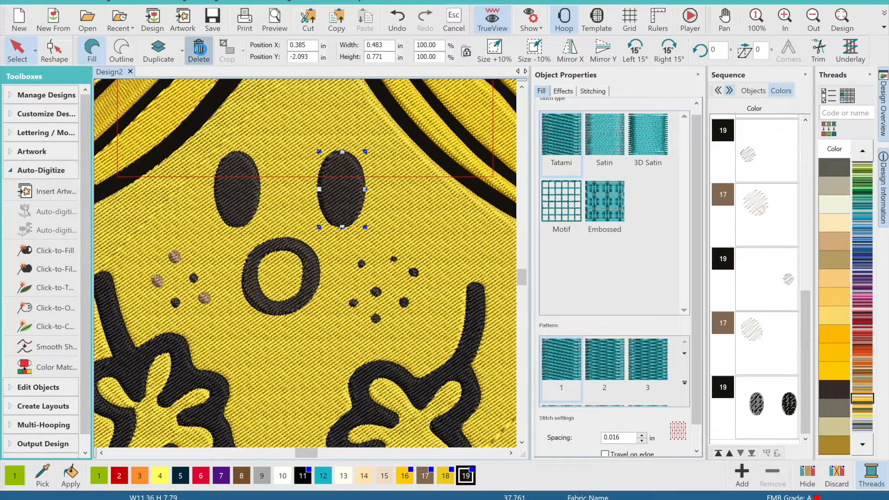
click(198, 51)
drag(338, 182, 341, 182)
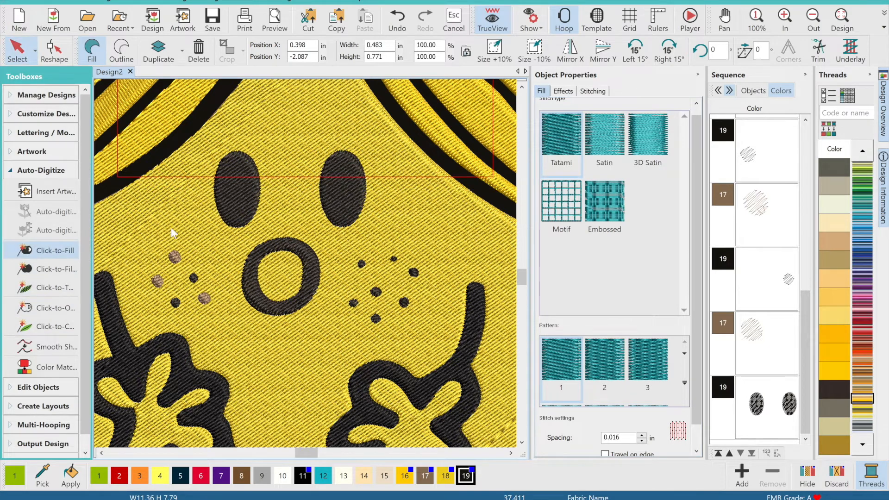
click(55, 250)
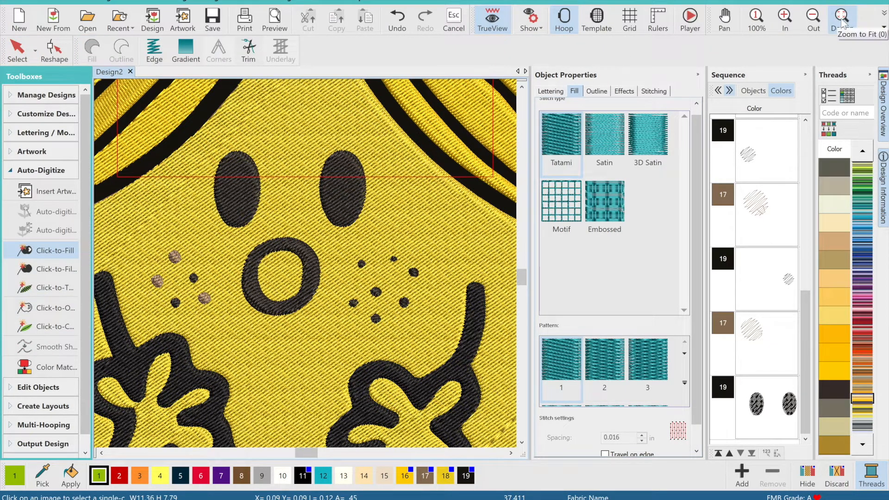
- Recolor the two outer brown freckles on the left cheek and both eyes to black thread 11
click(756, 217)
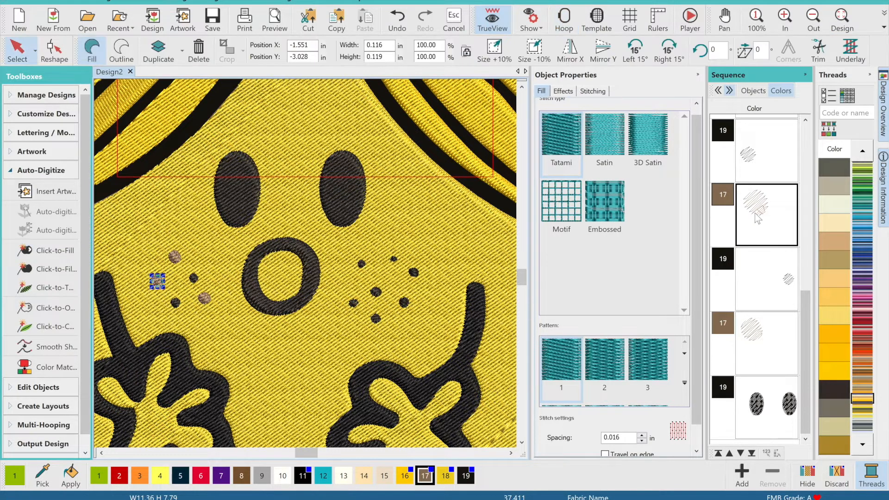
click(304, 476)
click(768, 343)
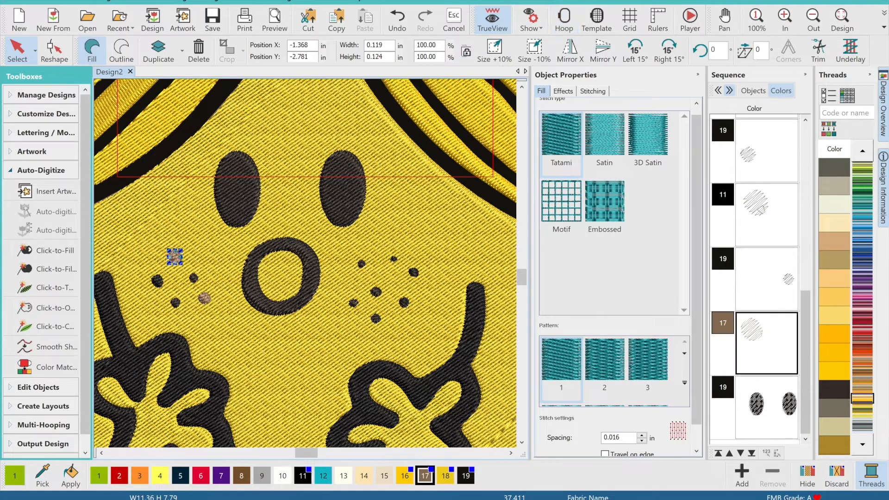
click(303, 475)
click(768, 408)
click(304, 476)
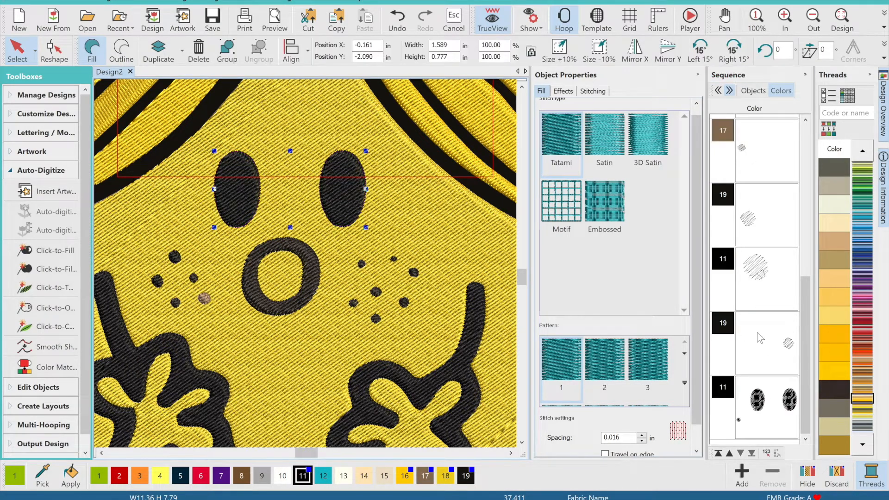
- Recolor the remaining left-cheek freckles, the nose ring and the right-cheek freckles to black thread 11
click(305, 476)
click(767, 342)
click(303, 477)
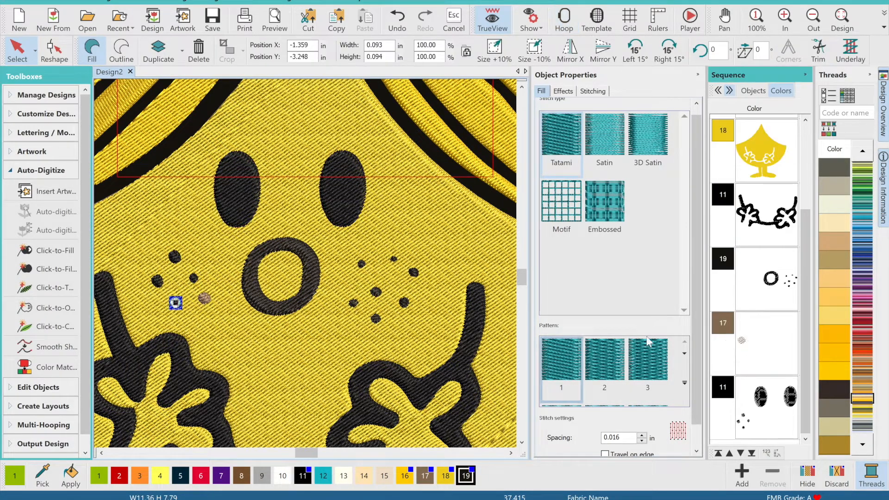
click(767, 343)
click(303, 477)
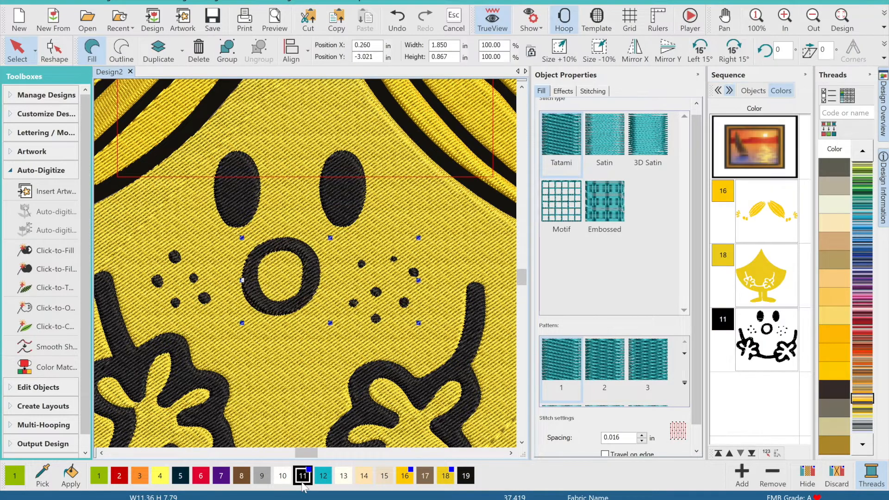
- Fill the three bow sections on the right pigtail and the three on the left pigtail with Click-to-Fill
click(809, 23)
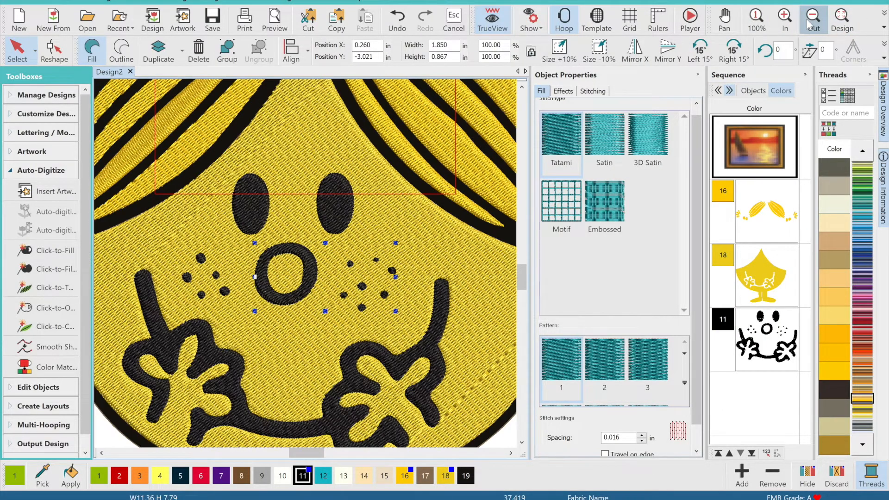
click(810, 23)
click(810, 23)
click(810, 24)
click(729, 30)
drag(423, 238, 279, 227)
click(784, 20)
click(784, 21)
click(336, 330)
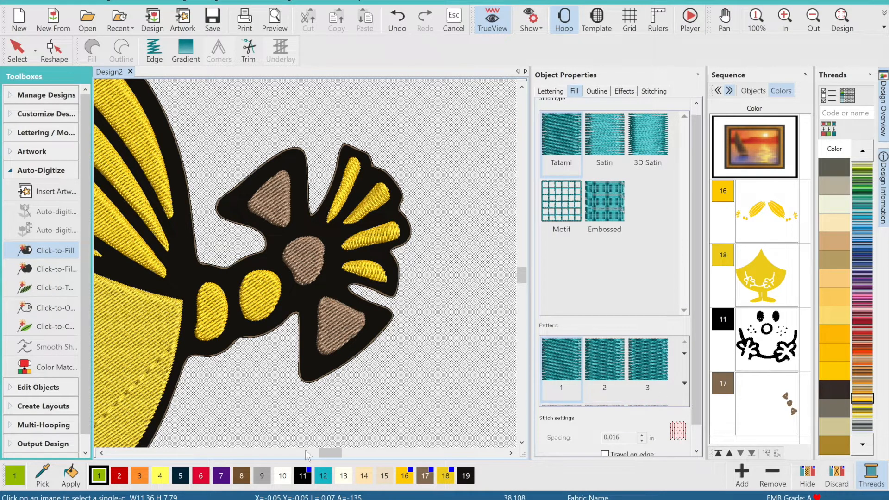
drag(330, 453, 283, 452)
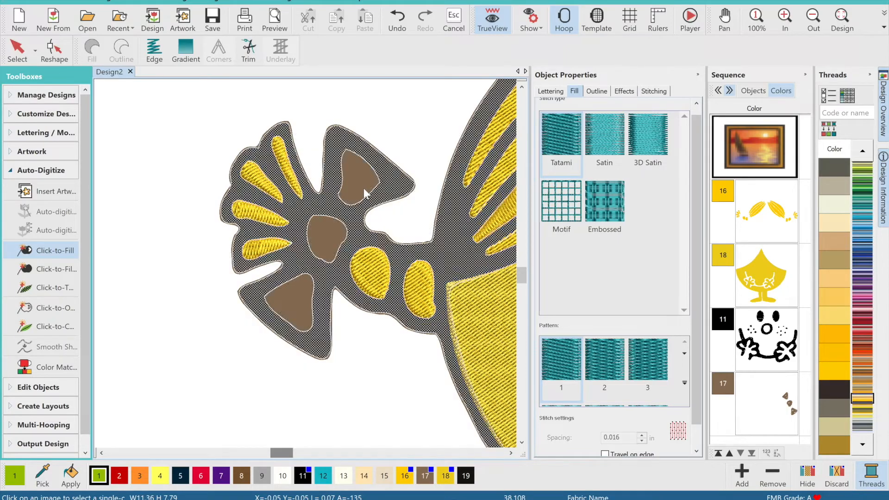
click(365, 193)
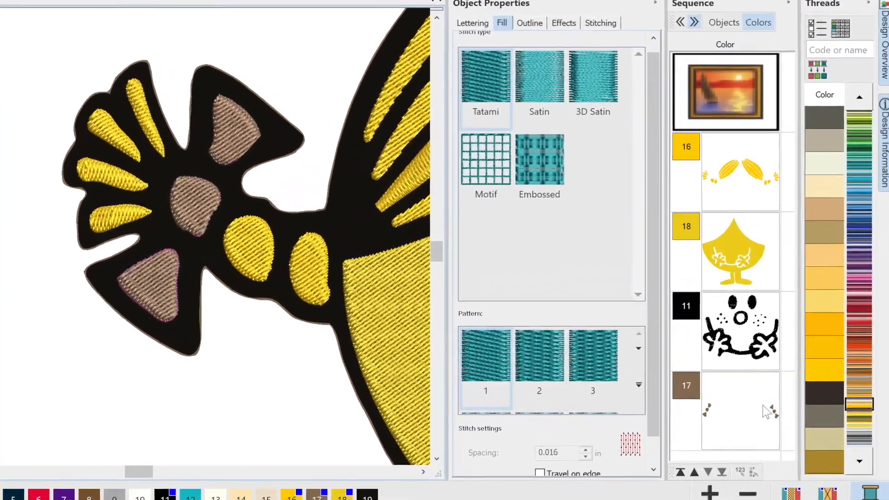
- Smooth the brown bow shapes with a precision of 0.010 in and recolor them to red thread 2
click(779, 405)
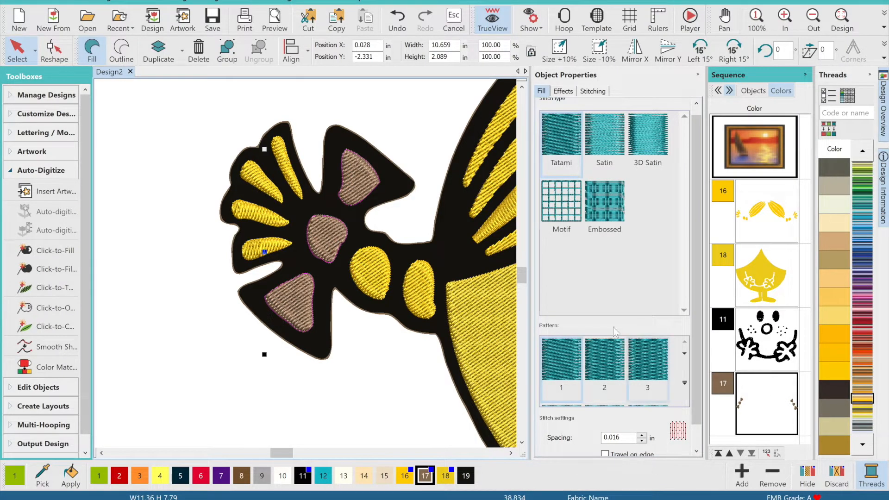
click(36, 347)
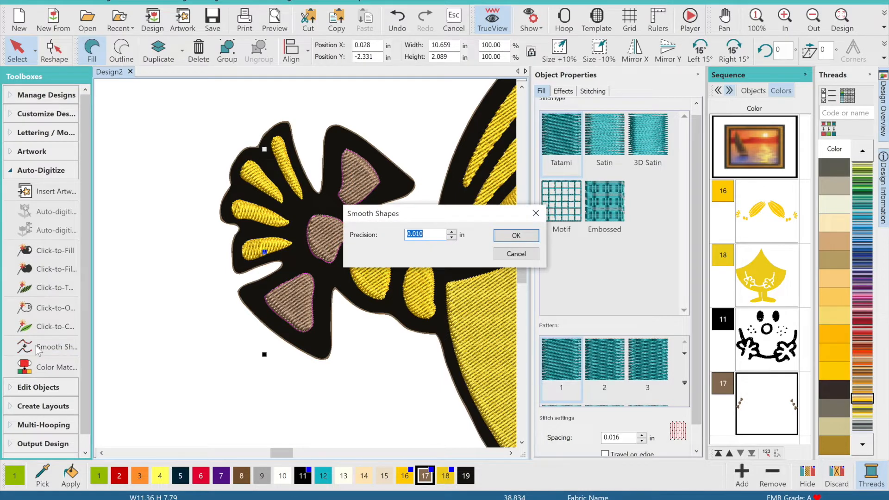
click(514, 237)
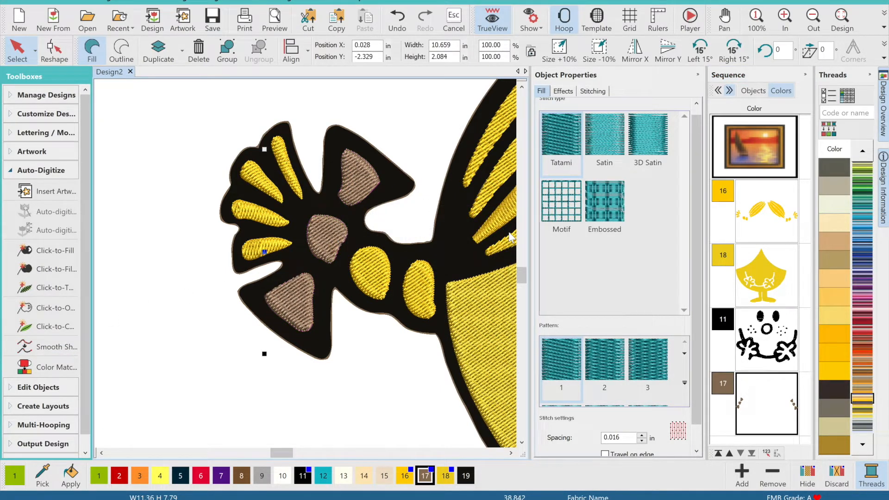
click(119, 476)
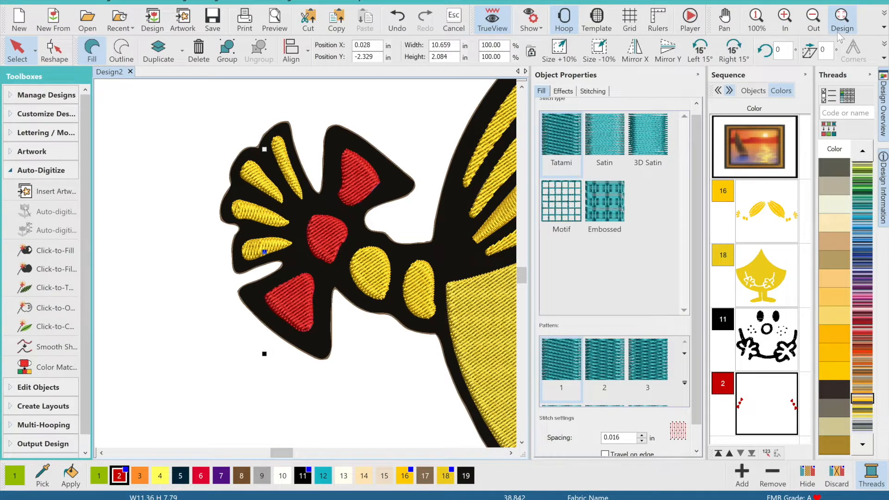
- Fill the character's connected black outline around the body, hair and pigtails with Click-to-Fill
click(37, 250)
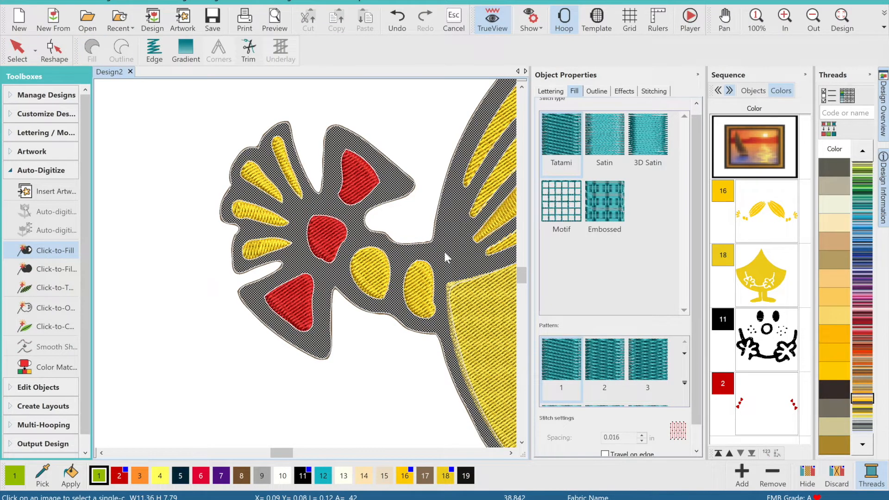
click(444, 252)
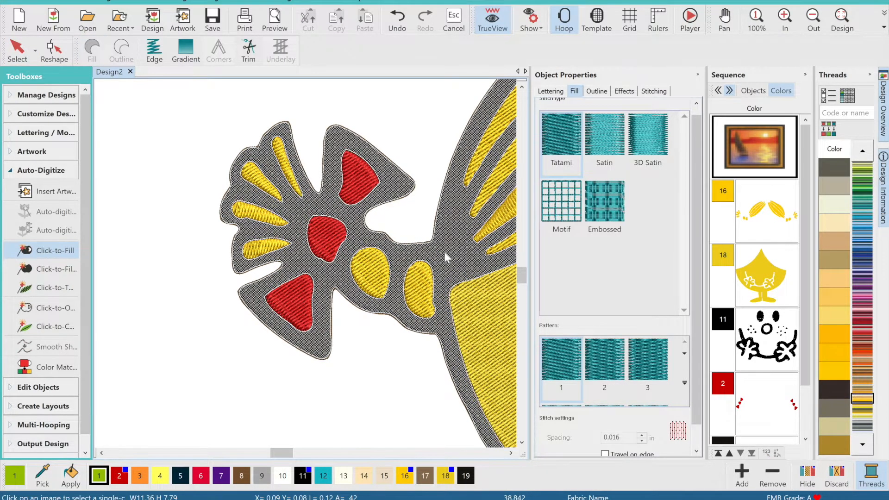
click(845, 21)
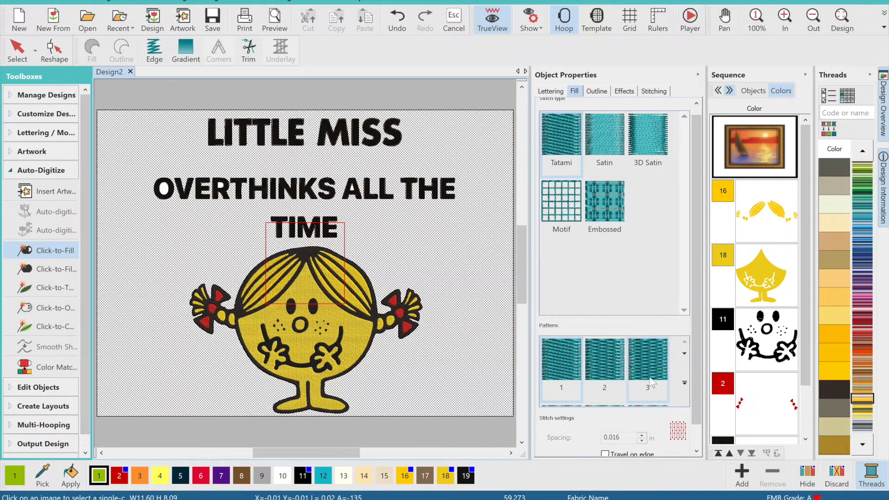
- Smooth the character's black outline with a precision of 0.010 in and change its fill to Satin
scroll(770, 394, down, 1)
click(768, 398)
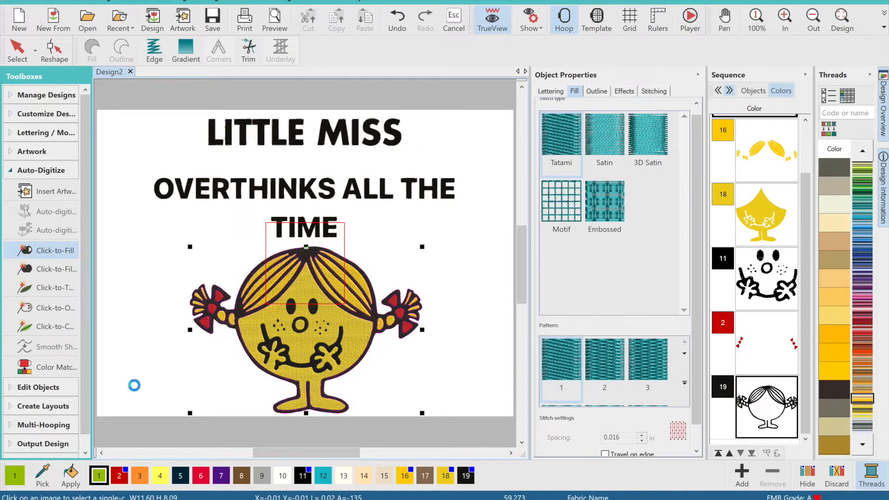
click(46, 347)
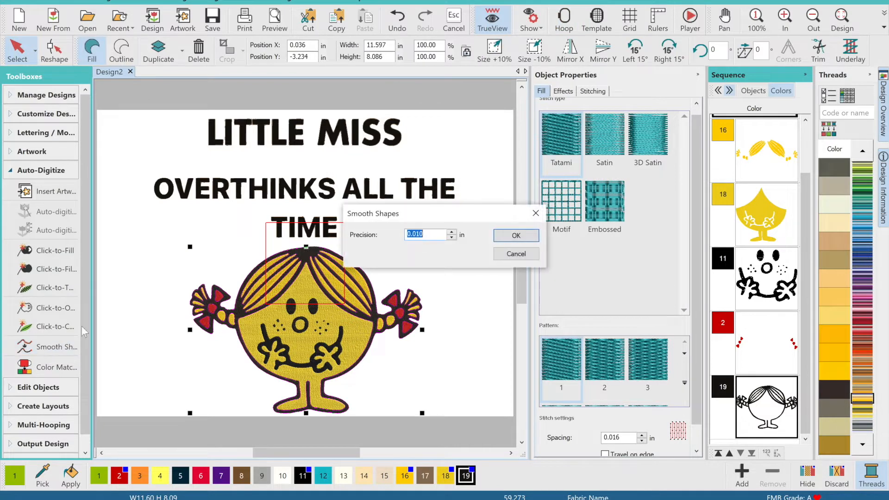
click(522, 235)
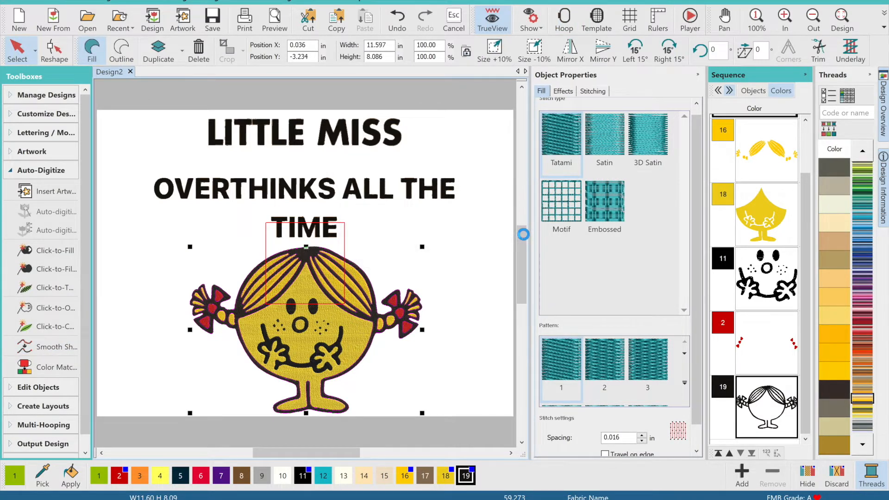
click(619, 156)
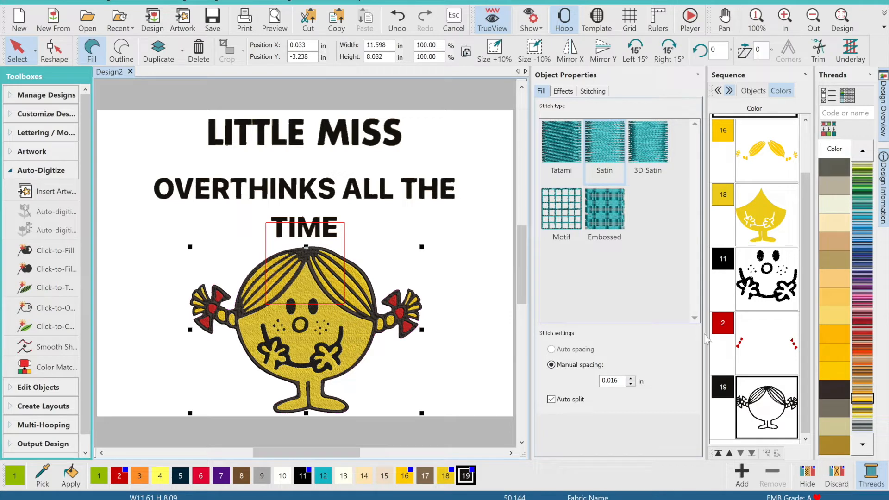
- Smooth the black facial features and arms with a precision of 0.010 in and change their fill to Satin
click(769, 287)
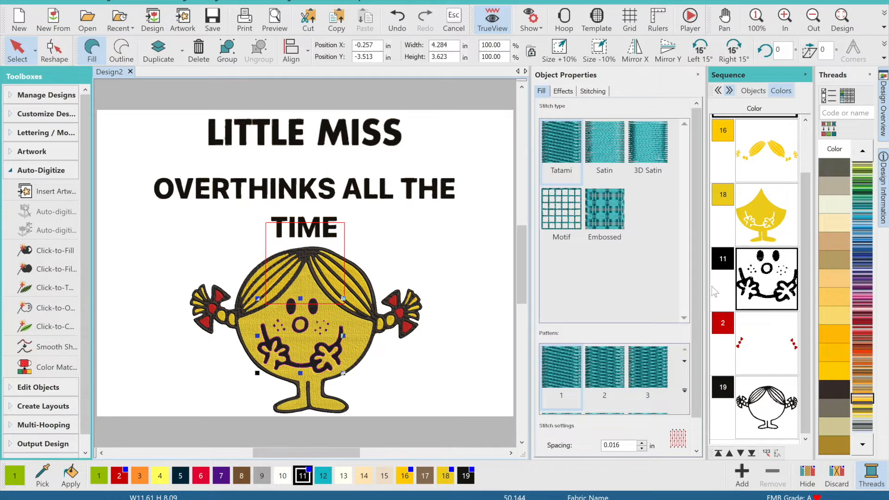
click(57, 352)
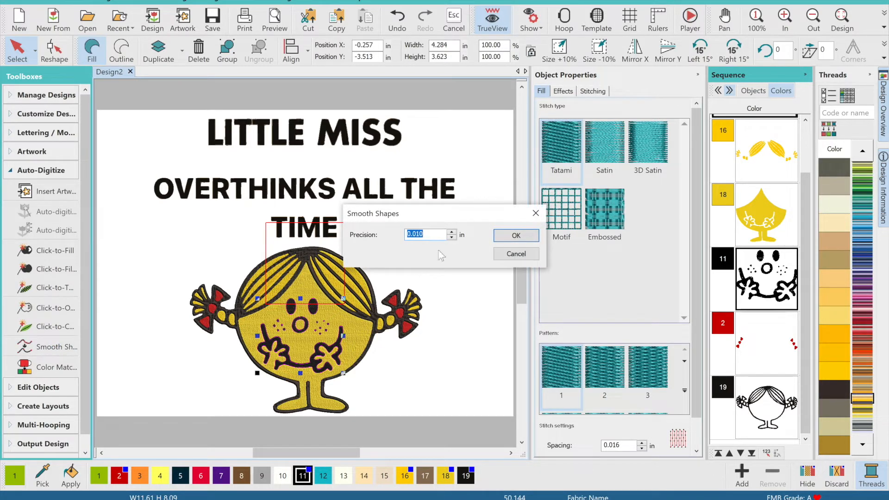
click(516, 236)
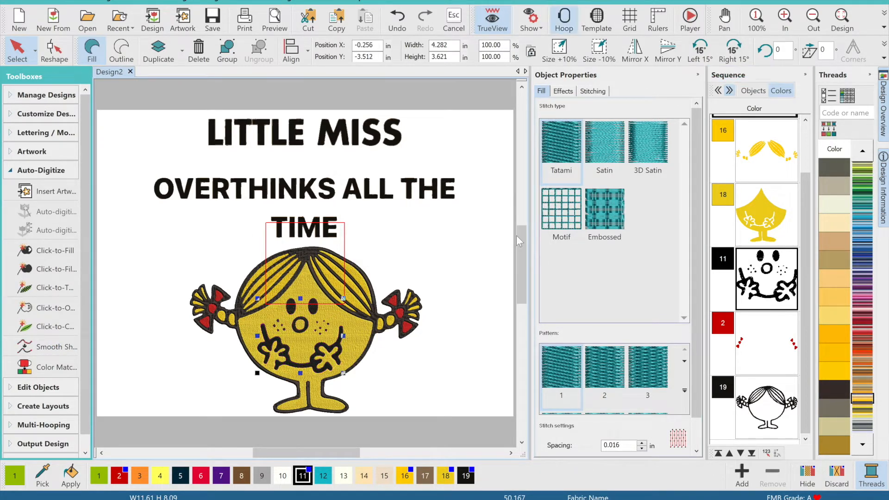
click(617, 153)
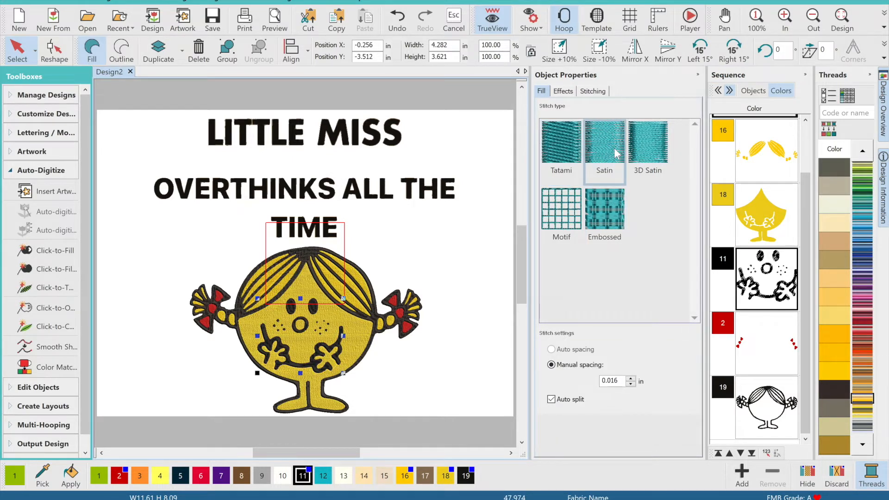
- Smooth the red bow shapes in the pigtails and change their fill to Satin
click(787, 347)
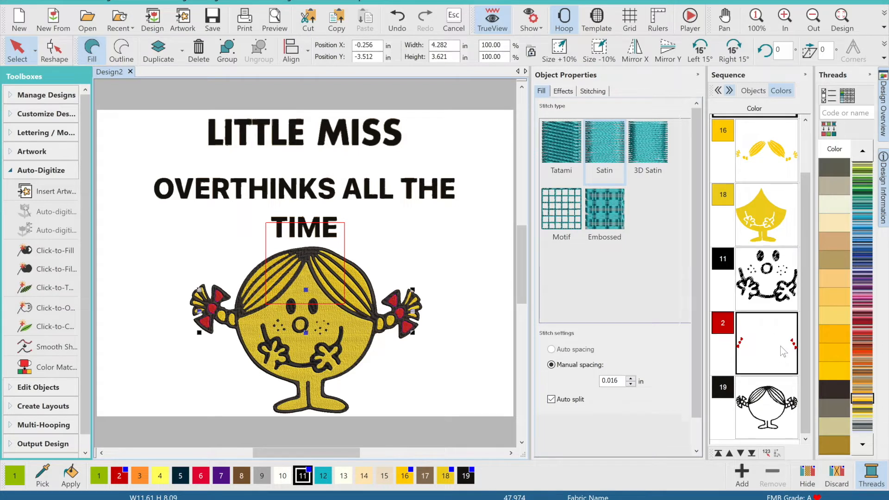
click(60, 347)
click(515, 235)
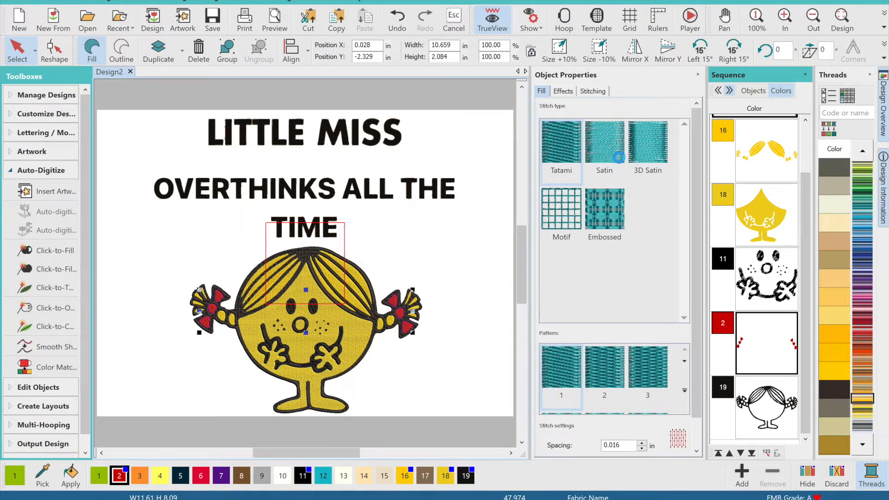
click(620, 161)
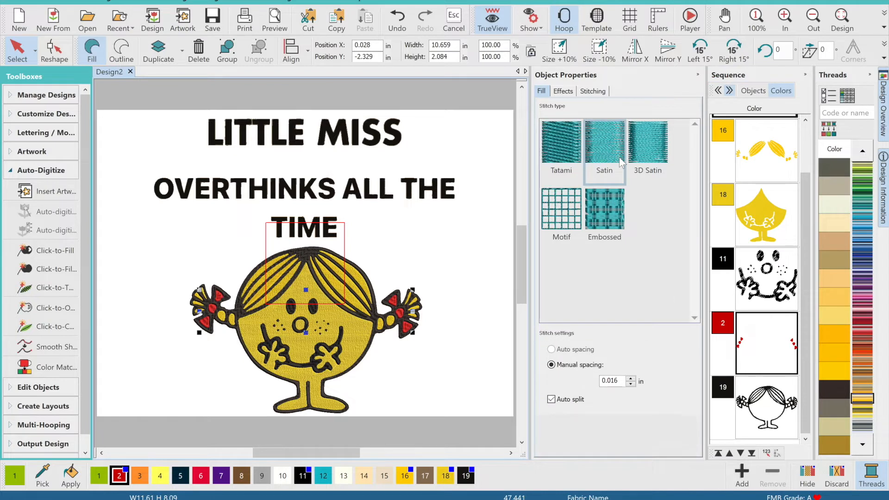
- Smooth the thread 16 yellow hair and pigtail shapes and change their fill to Satin
click(764, 146)
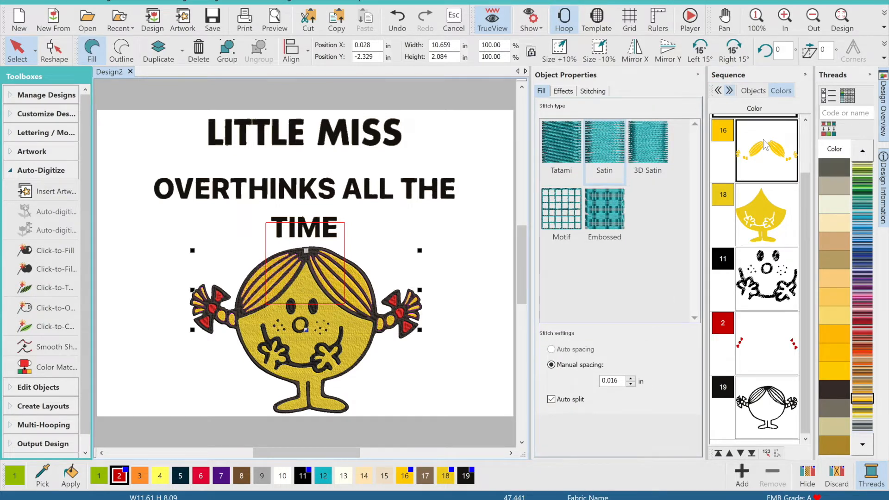
click(57, 347)
click(530, 239)
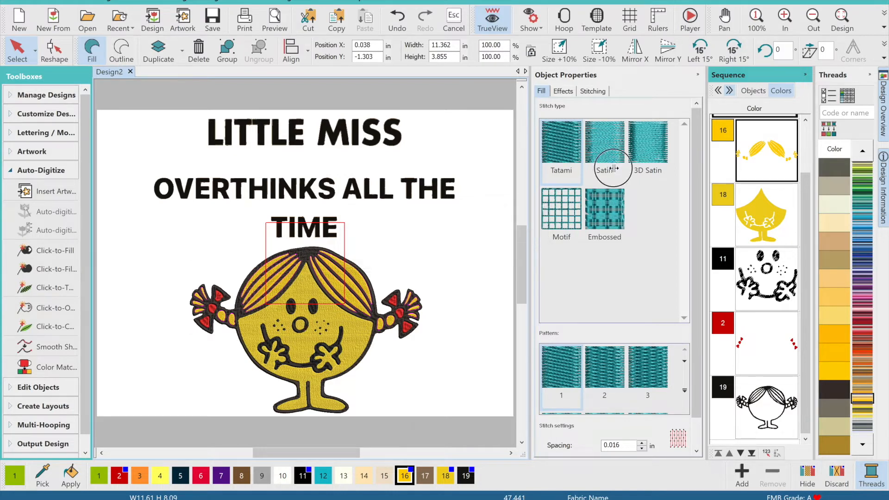
click(614, 171)
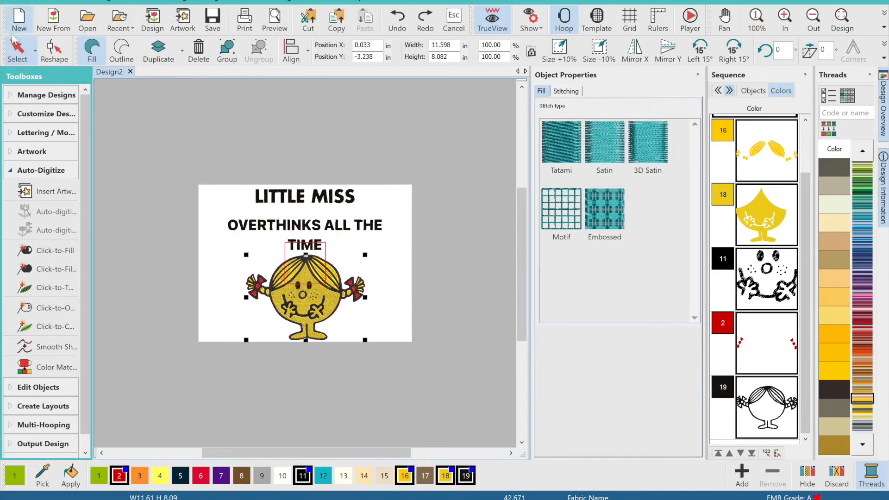
- Move all the digitized character pieces together off the artwork into the empty workspace above and beside it
click(17, 50)
click(199, 260)
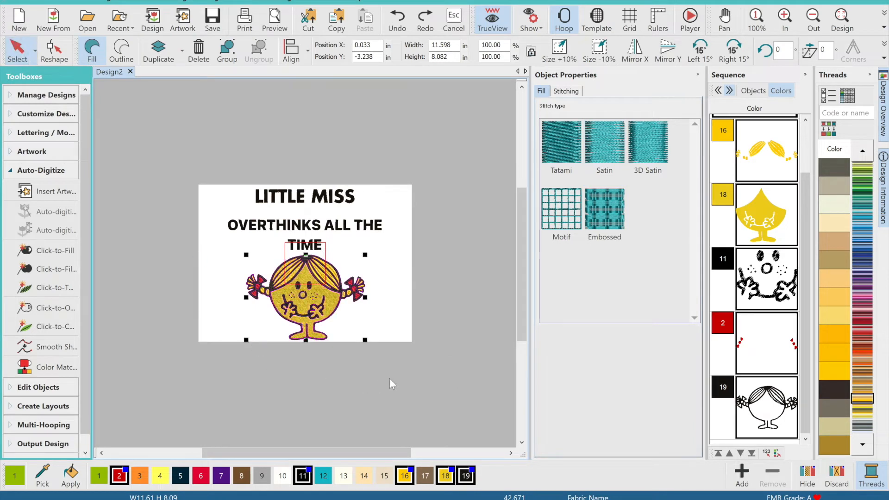
drag(387, 368, 239, 256)
click(818, 23)
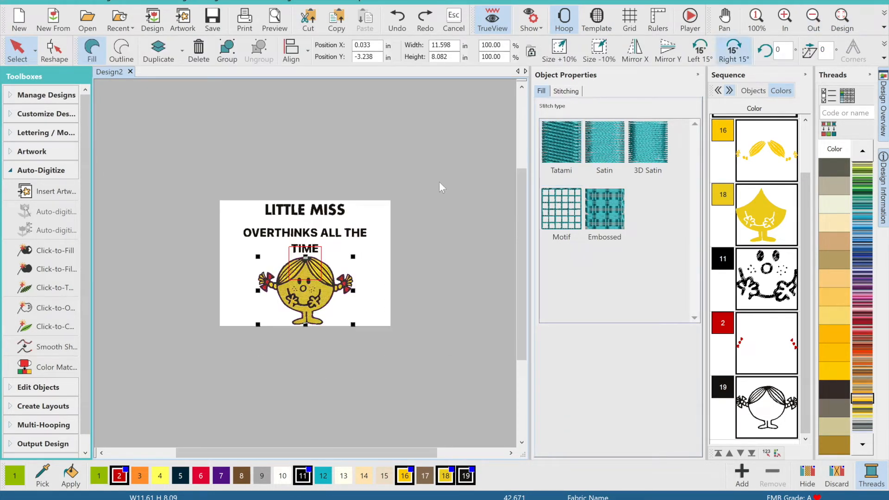
drag(316, 291, 158, 148)
- Auto-digitize only the black parts of the artwork, omitting the yellow and brown colors
double_click(375, 208)
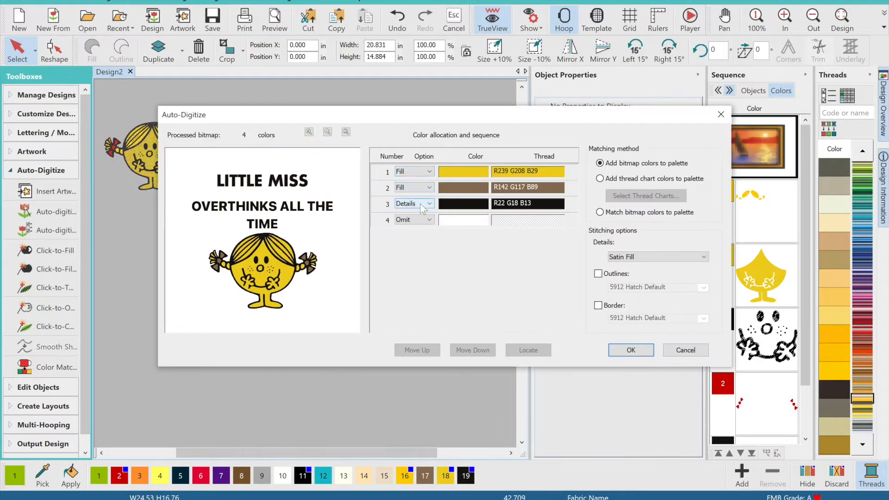
click(422, 187)
click(415, 212)
click(416, 172)
click(414, 196)
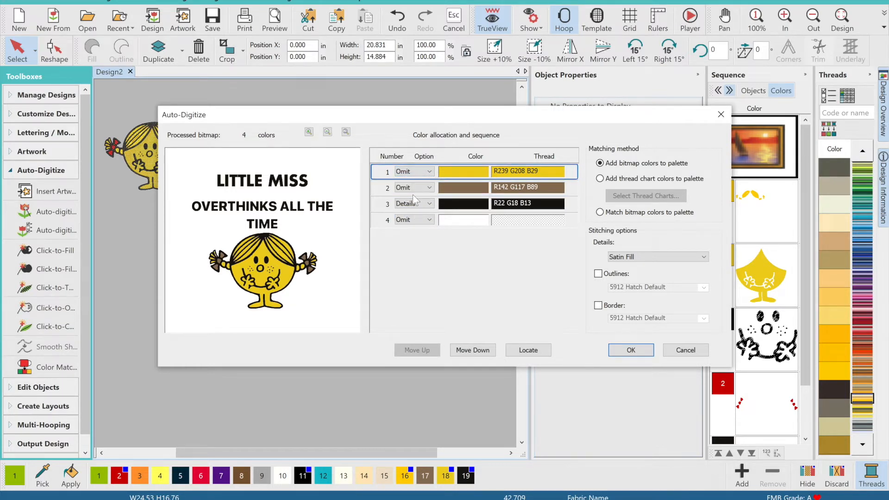
click(415, 202)
click(416, 216)
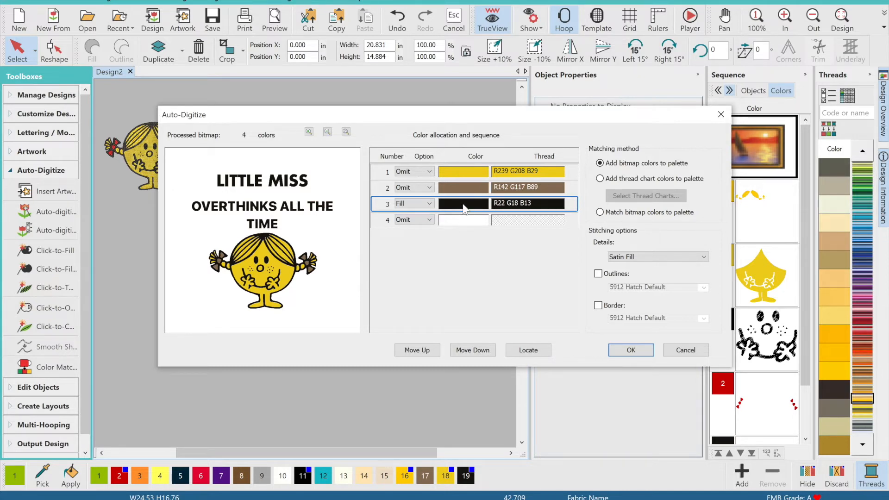
click(417, 203)
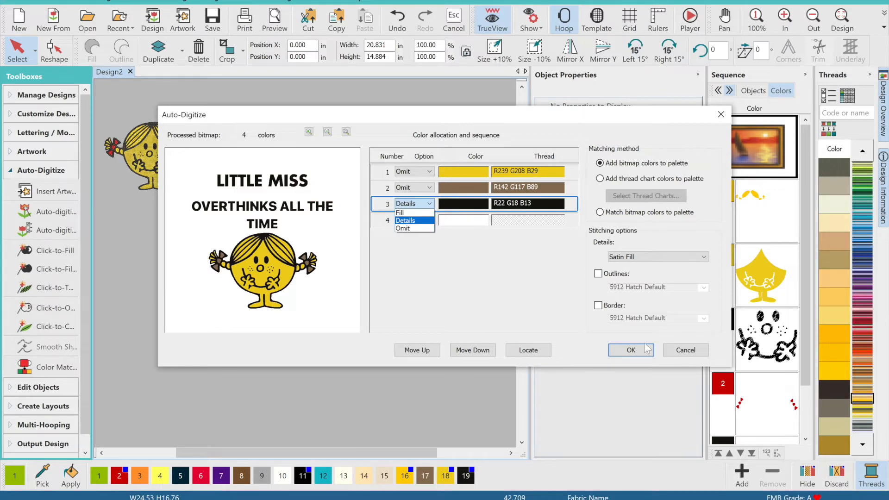
click(630, 350)
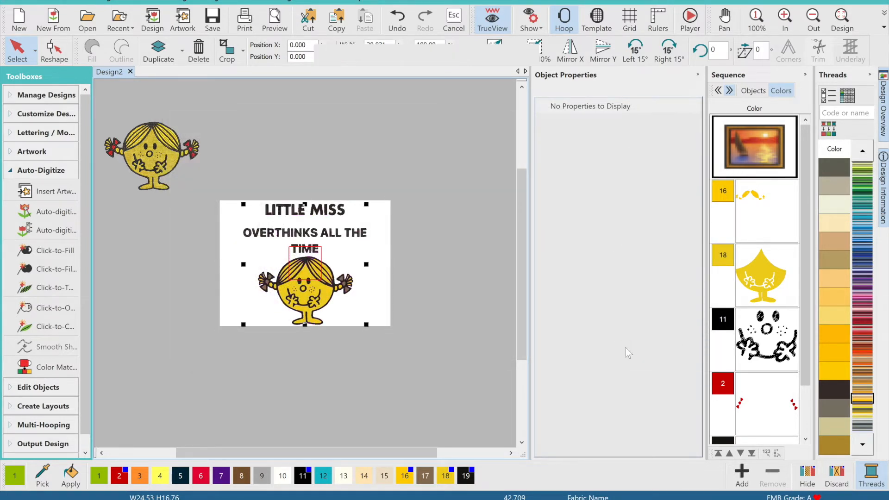
- Change the fill of the M in MISS and the R in OVERTHINKS to Satin
click(785, 19)
click(786, 19)
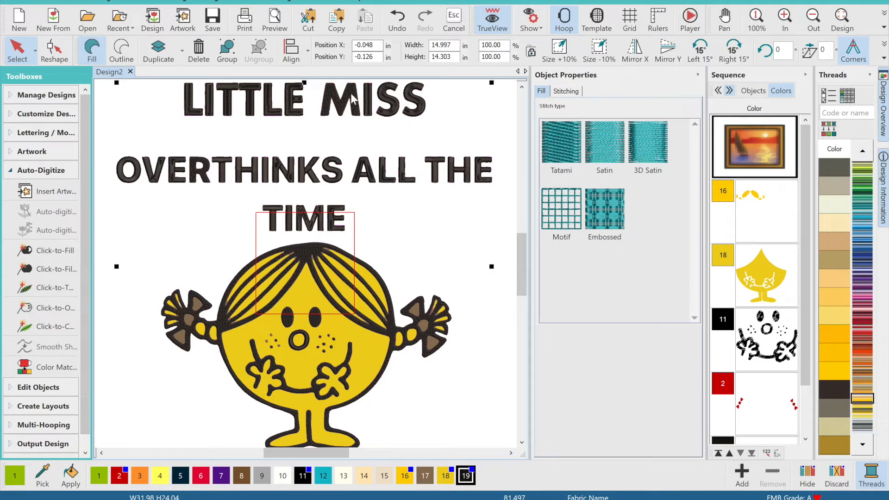
click(345, 109)
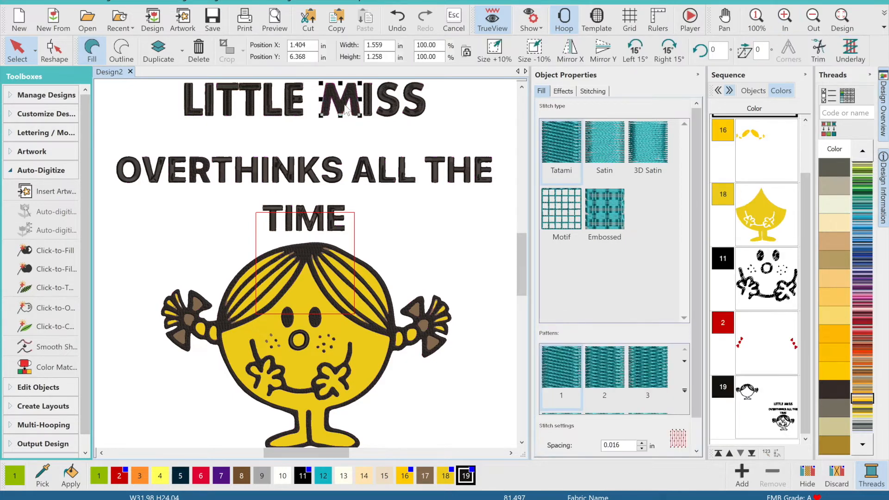
click(591, 152)
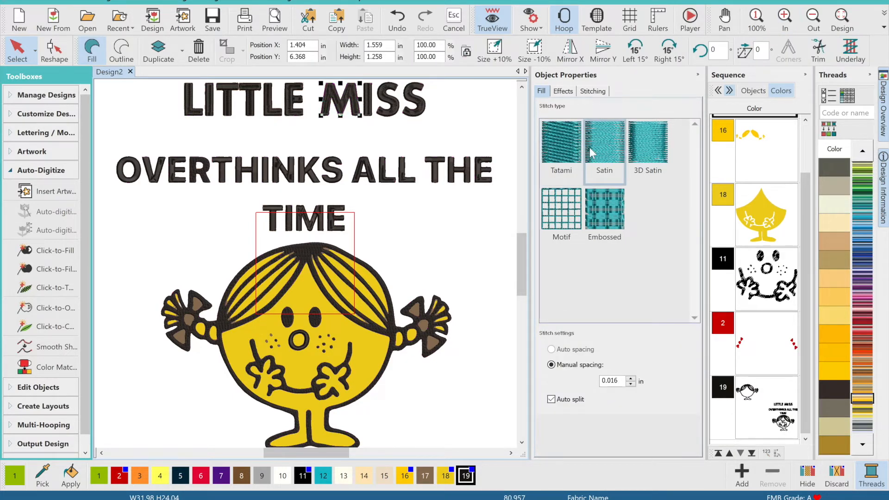
click(200, 178)
click(607, 151)
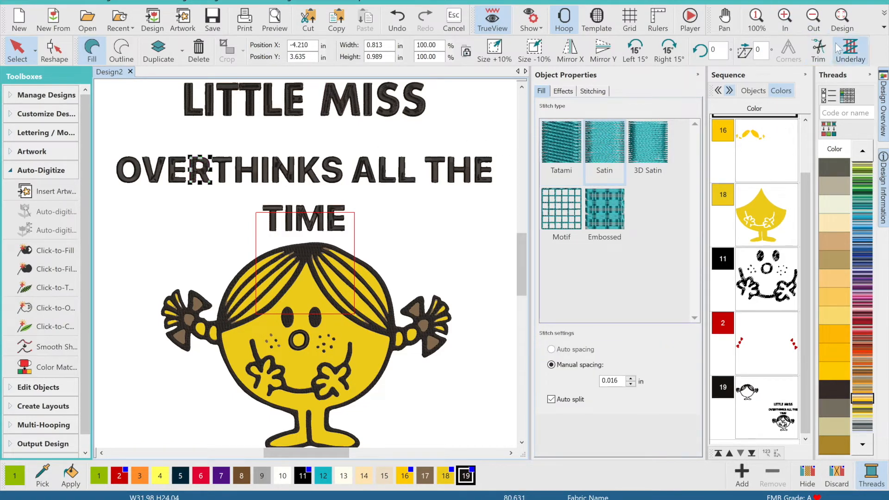
- Delete the auto-digitized black character outline from the artwork, keeping the digitized lettering
click(842, 27)
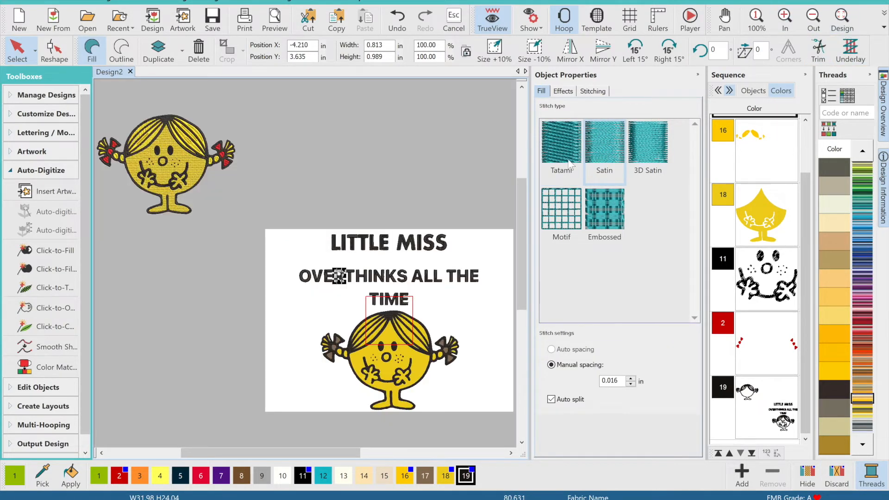
click(724, 21)
drag(367, 214, 266, 121)
click(17, 50)
click(387, 355)
click(218, 267)
drag(220, 272, 175, 213)
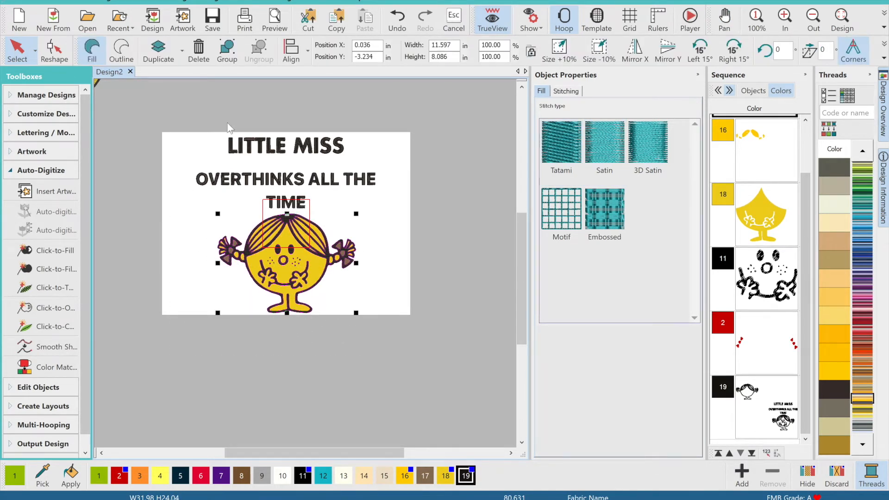
click(203, 59)
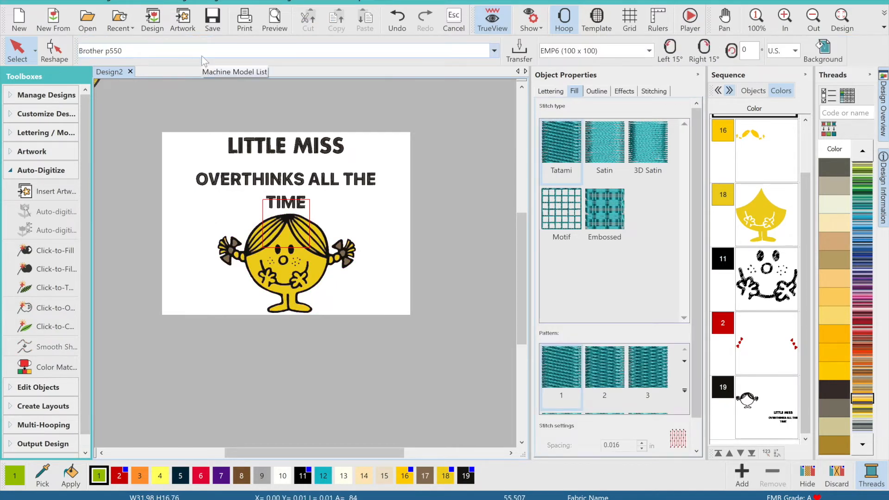
click(375, 247)
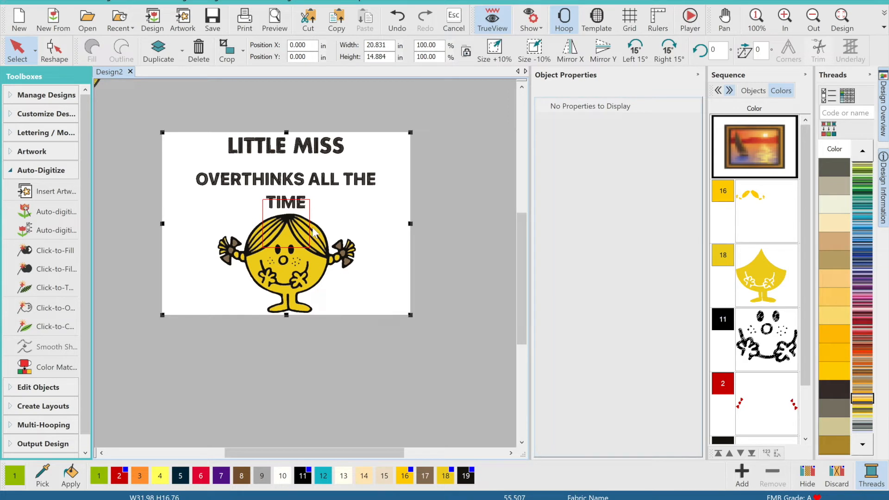
click(199, 54)
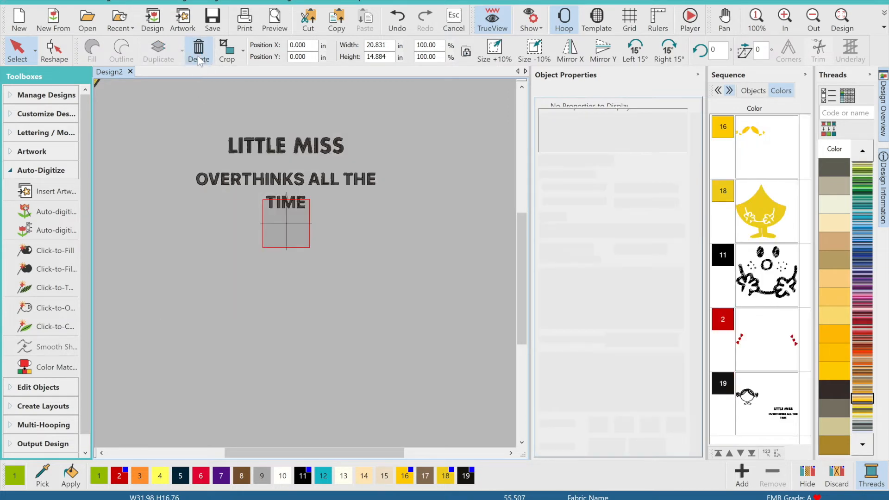
click(396, 18)
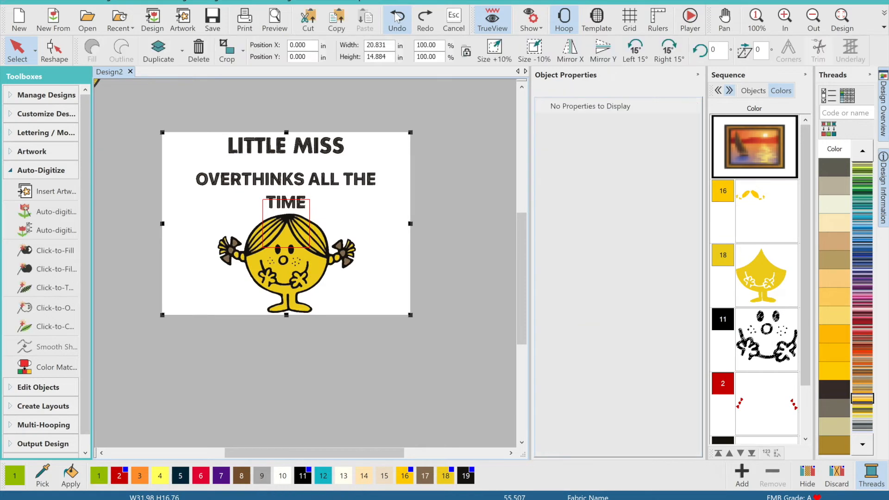
- Move the complete digitized character back onto the artwork's character below the lettering
click(813, 19)
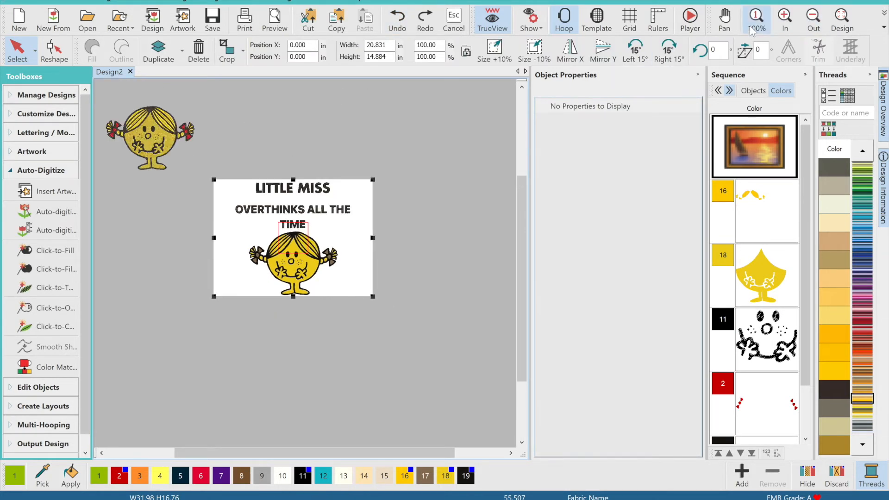
click(813, 19)
drag(227, 113, 130, 212)
drag(187, 175, 303, 277)
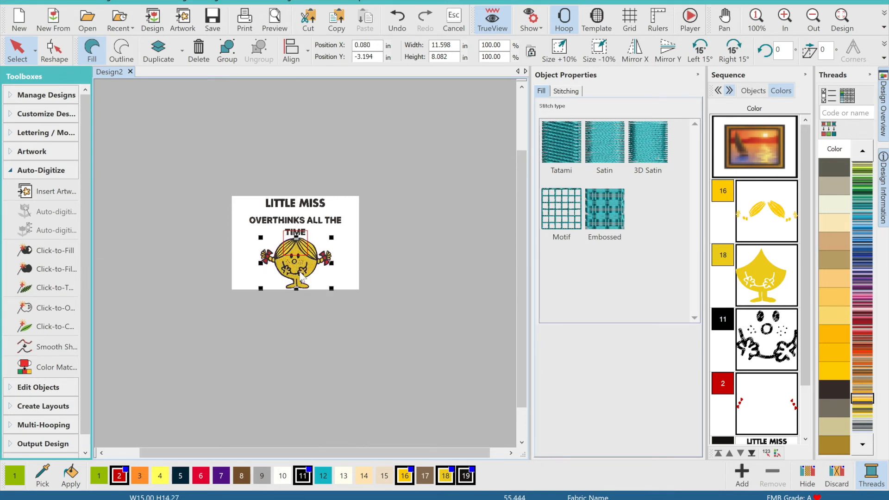
- Delete the artwork image behind the digitized lettering and character
click(840, 17)
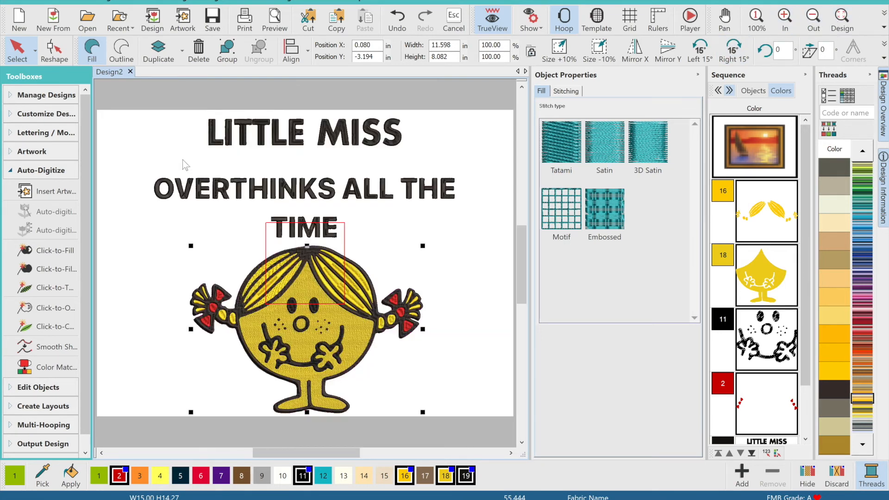
click(160, 126)
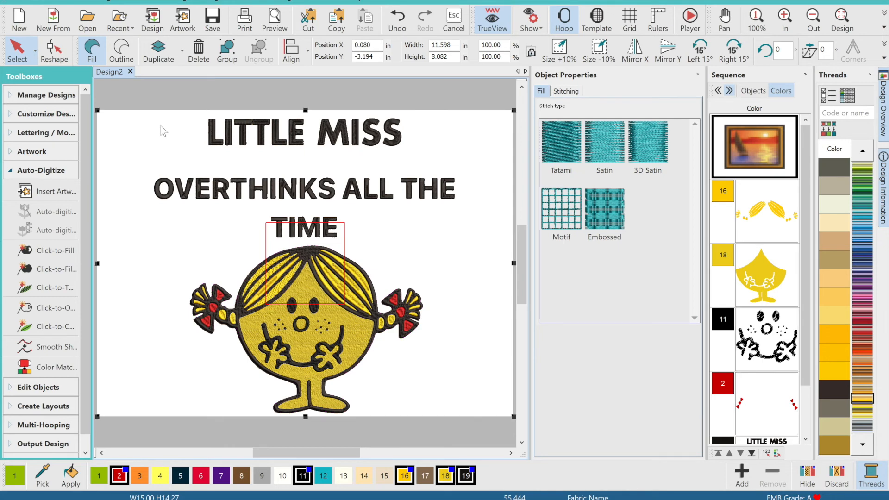
key(Delete)
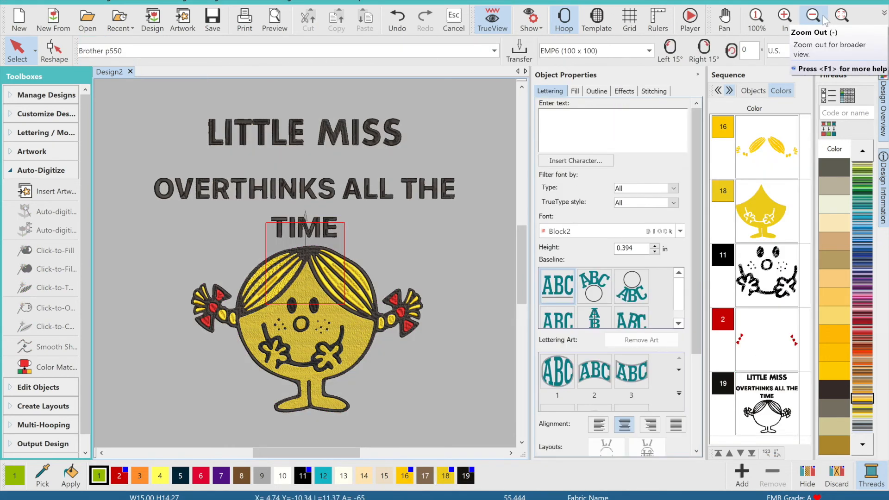